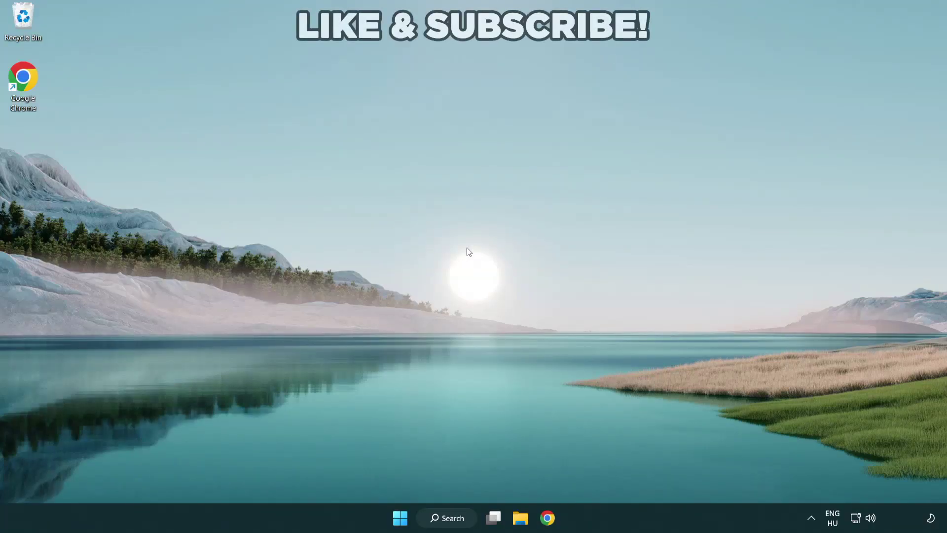
- Search Windows for 'device manager' and launch the Device Manager best match
{"action": "left_click", "coordinate": [452, 518]}
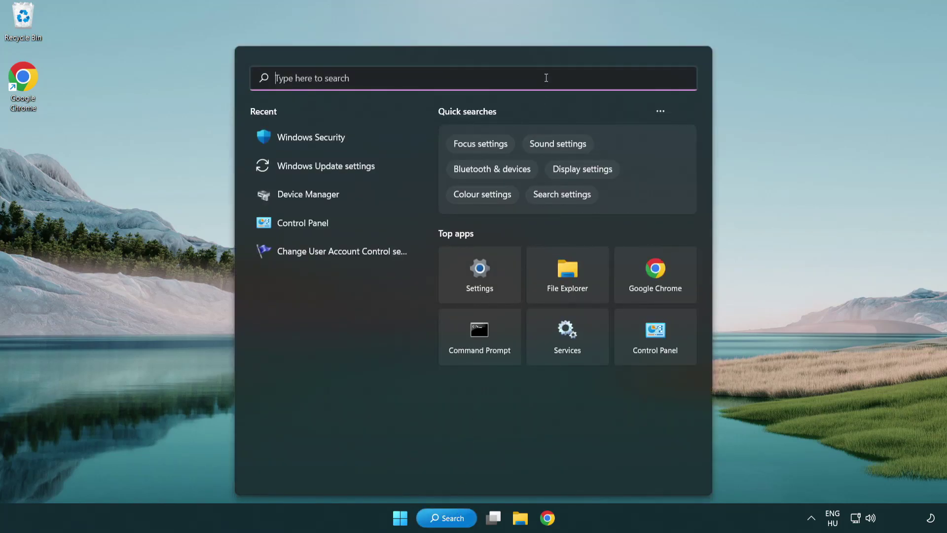
{"action": "type", "text": "device m"}
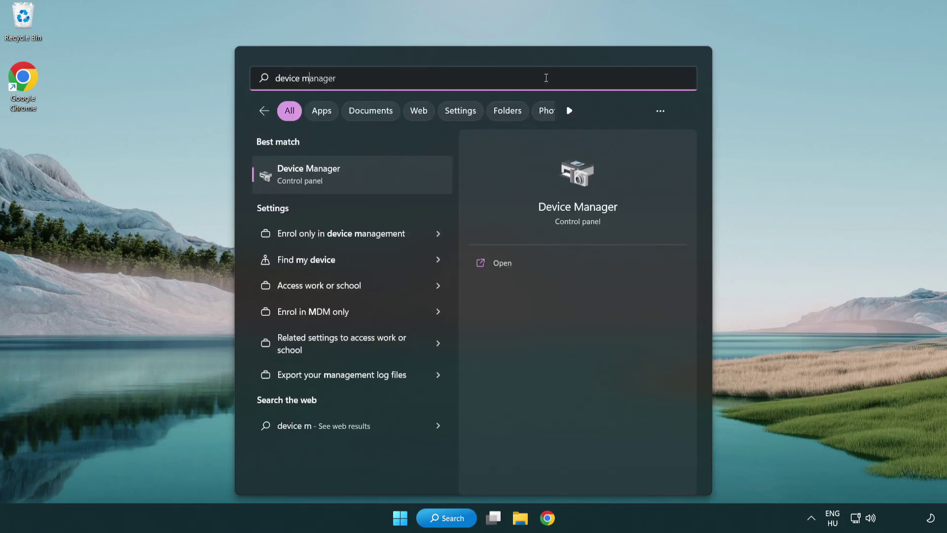
{"action": "type", "text": "anager"}
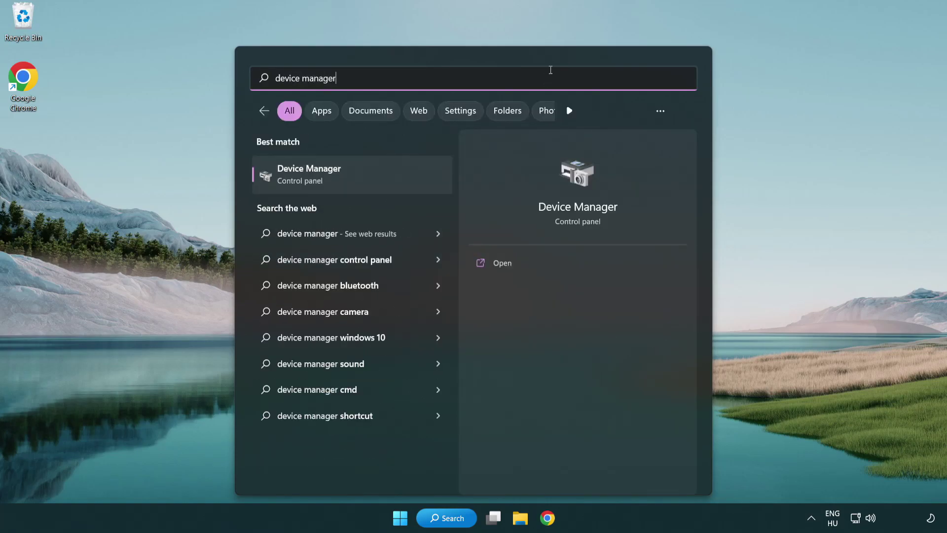
{"action": "left_click", "coordinate": [378, 178]}
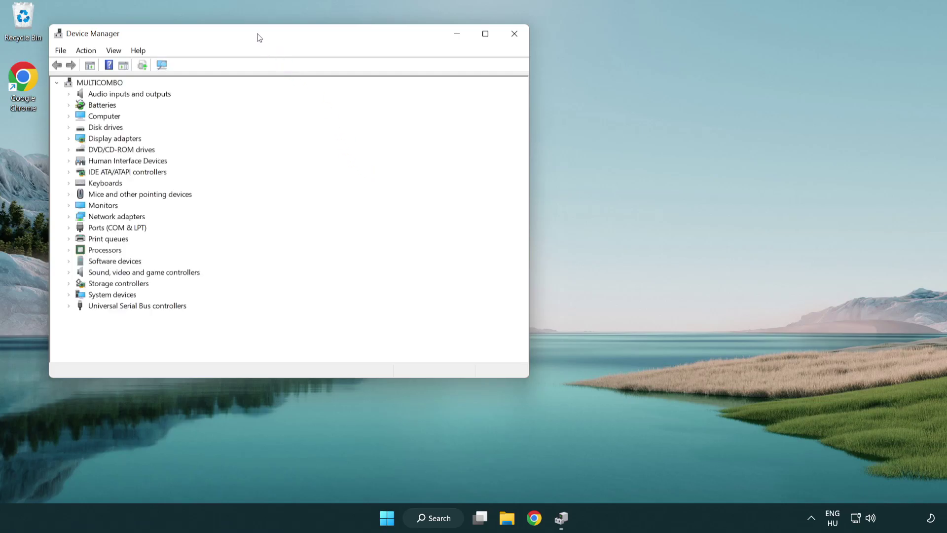
- Expand Display adapters and bring up the actions menu for the VMware SVGA 3D adapter
{"action": "left_click_drag", "start_coordinate": [259, 37], "coordinate": [417, 95]}
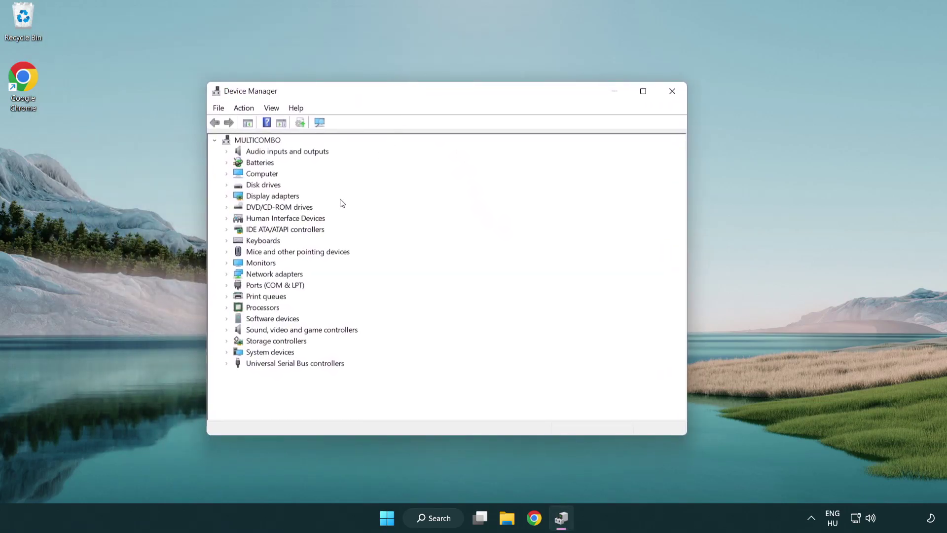
{"action": "left_click", "coordinate": [261, 201]}
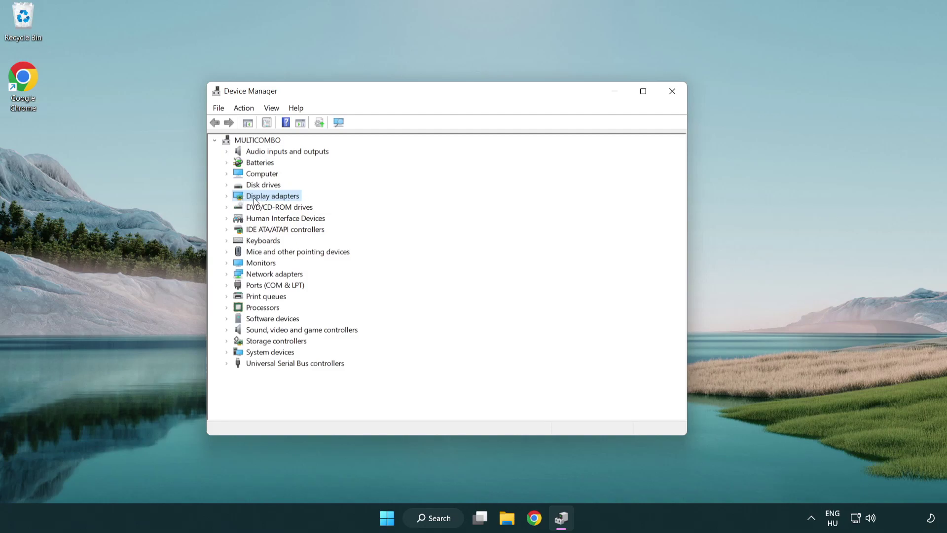
{"action": "left_click", "coordinate": [228, 195]}
{"action": "left_click", "coordinate": [281, 208]}
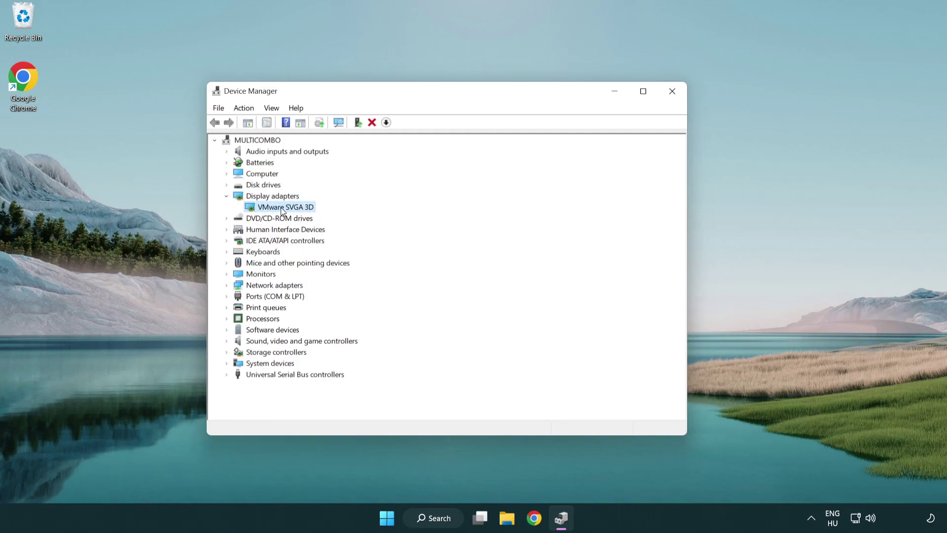
{"action": "right_click", "coordinate": [281, 207]}
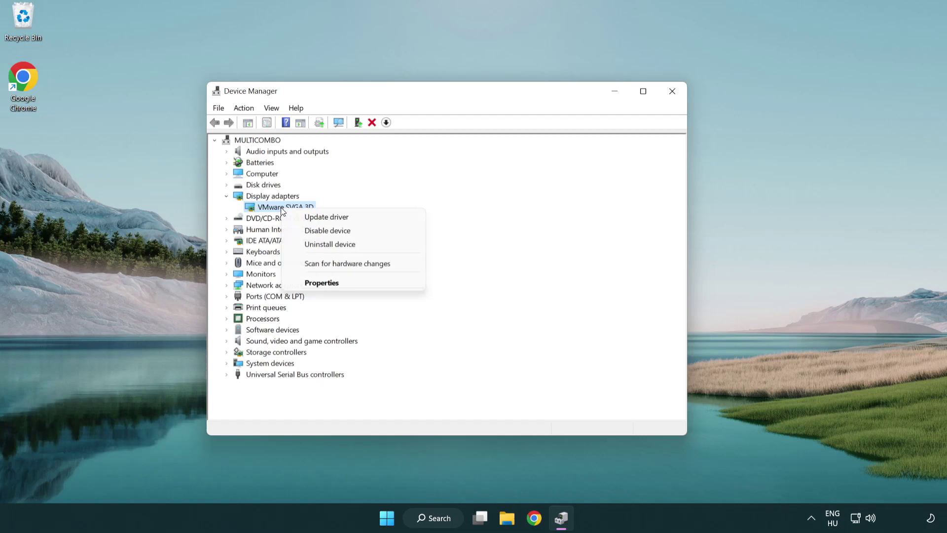
- Search automatically for VMware SVGA 3D drivers, accept 'best driver already installed', then close Device Manager
{"action": "left_click", "coordinate": [373, 215]}
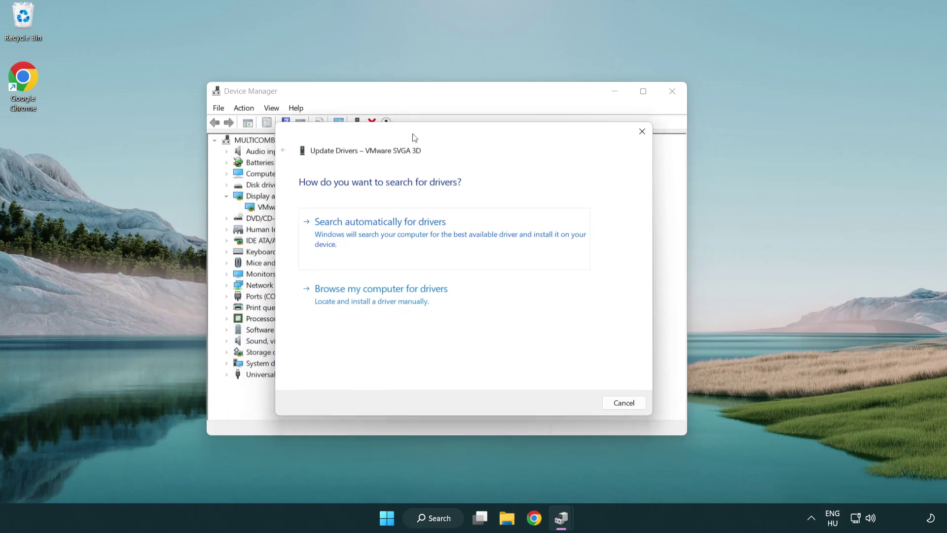
{"action": "left_click_drag", "start_coordinate": [392, 147], "coordinate": [415, 139]}
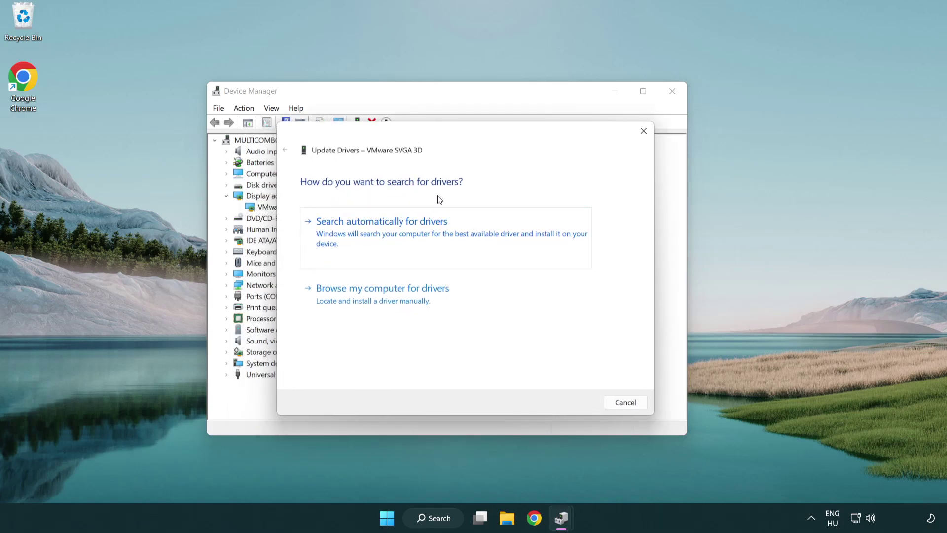
{"action": "left_click", "coordinate": [417, 230]}
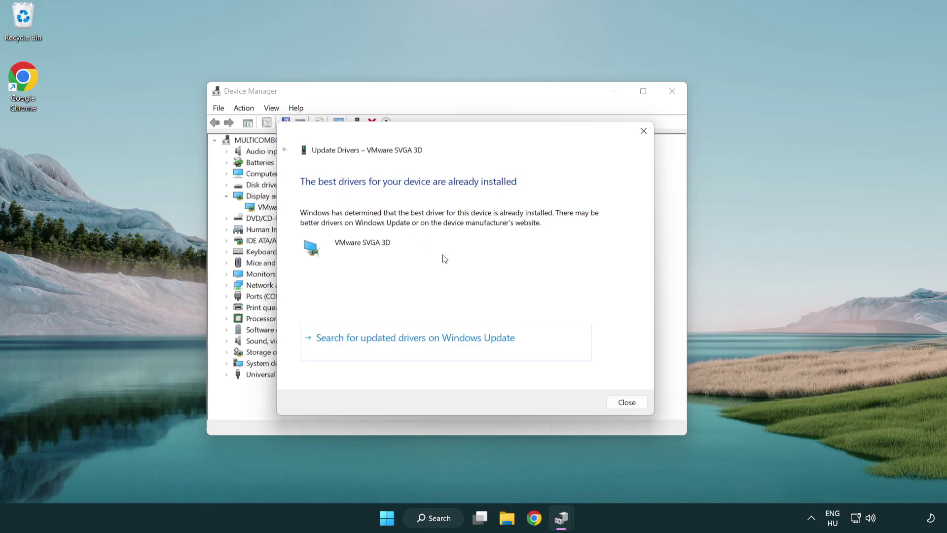
{"action": "left_click", "coordinate": [628, 405]}
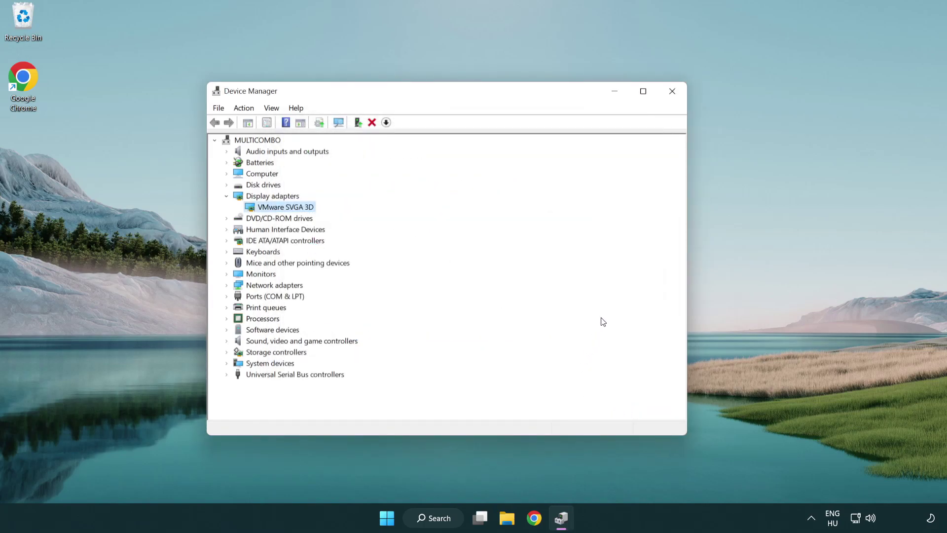
{"action": "left_click", "coordinate": [672, 93]}
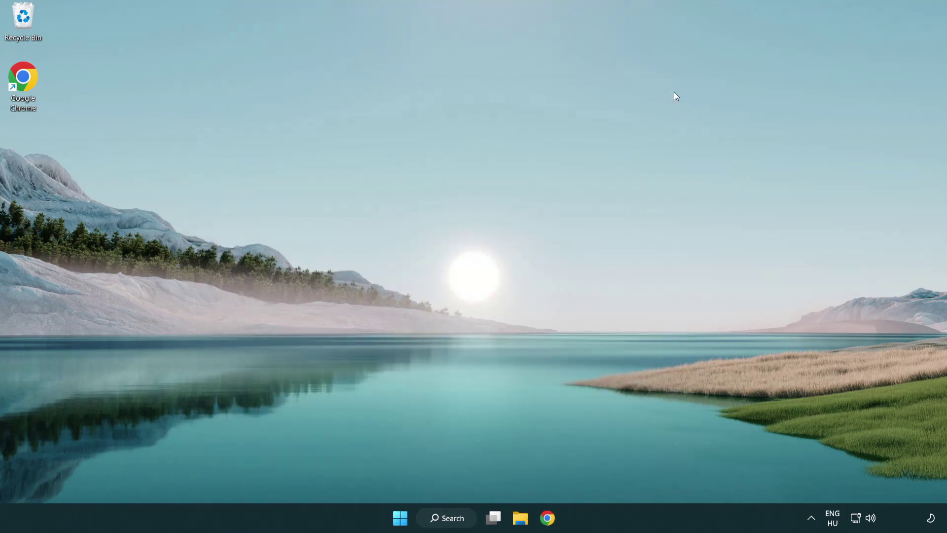
- Search Windows for 'update' and launch the Windows Update settings best match
{"action": "left_click", "coordinate": [450, 517]}
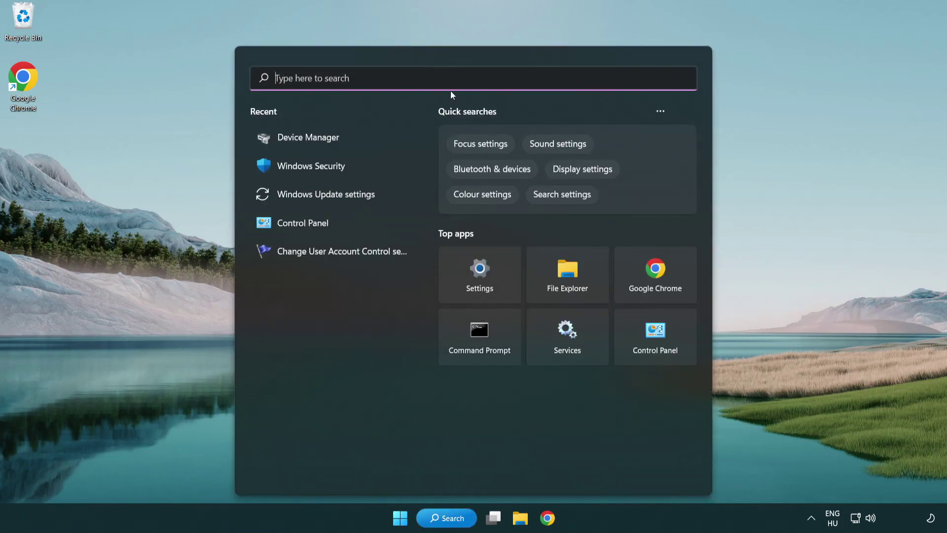
{"action": "type", "text": "update"}
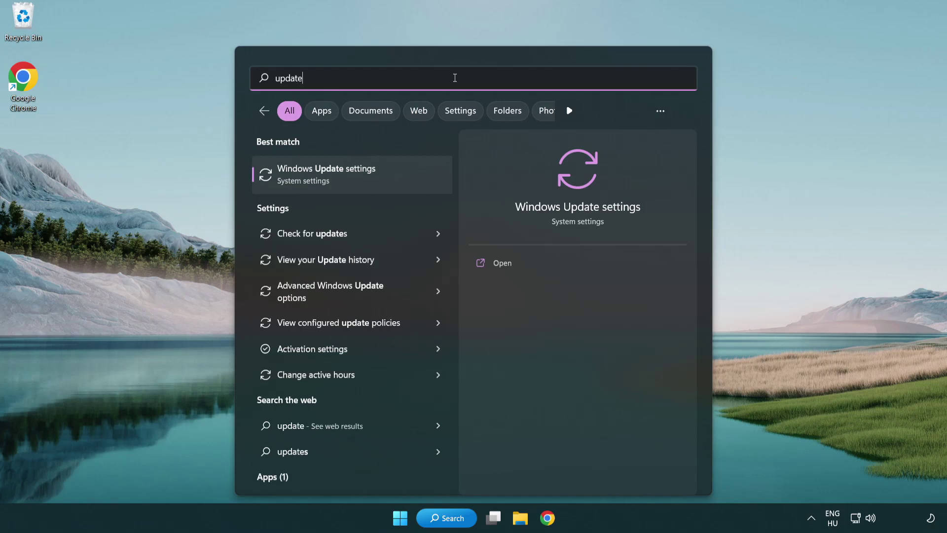
{"action": "left_click", "coordinate": [369, 178]}
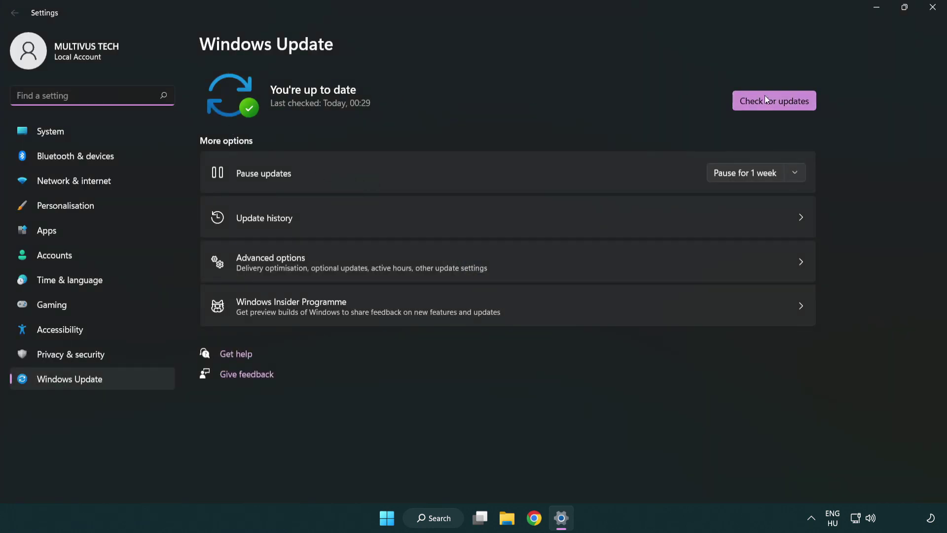
- Run Check for updates, confirm 'You're up to date', then close Settings
{"action": "left_click", "coordinate": [790, 106]}
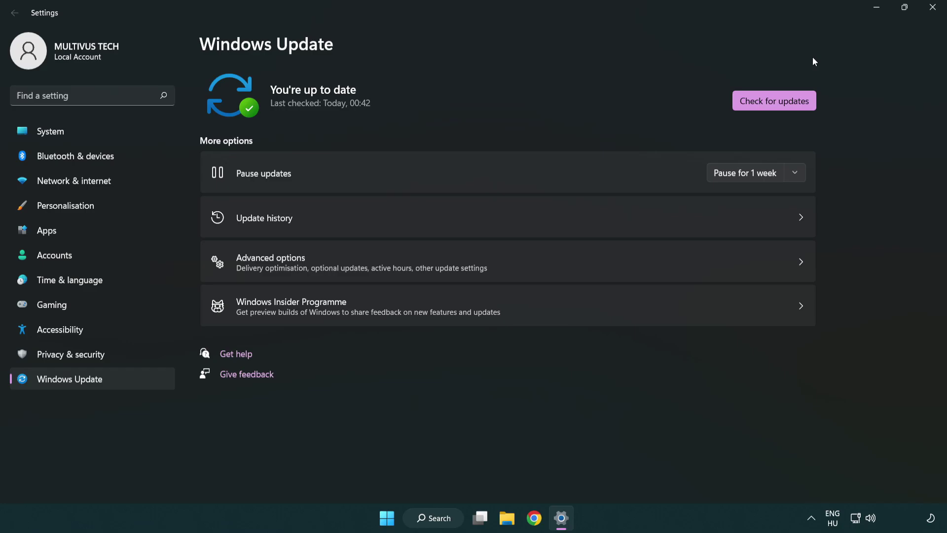
{"action": "left_click", "coordinate": [931, 11]}
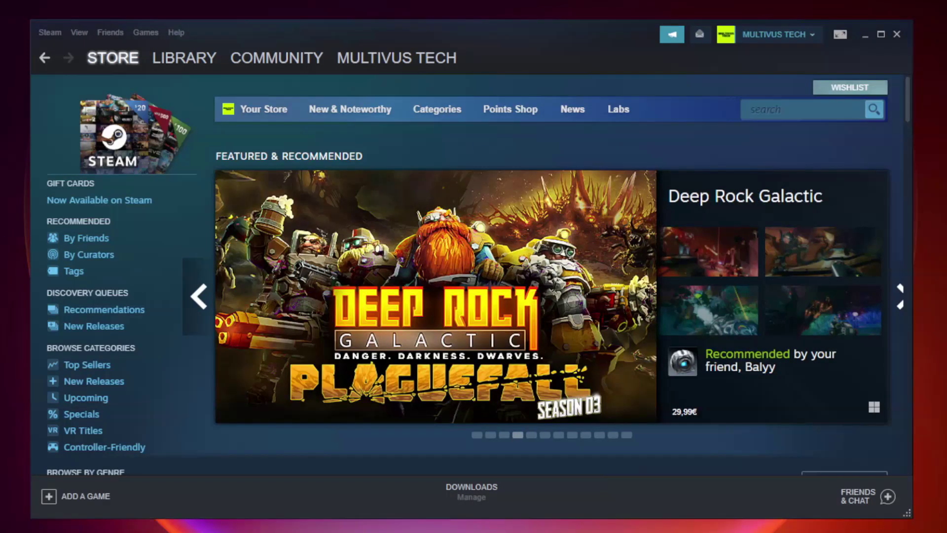
{"action": "mouse_move", "coordinate": [184, 58]}
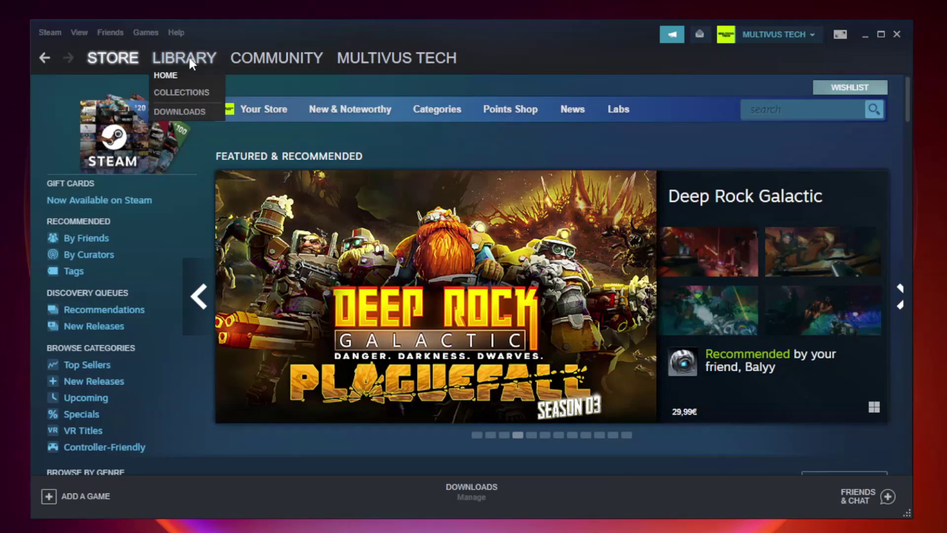
- From the Steam library, bring up the Properties window of the crashing game (Unturned)
{"action": "left_click", "coordinate": [190, 63]}
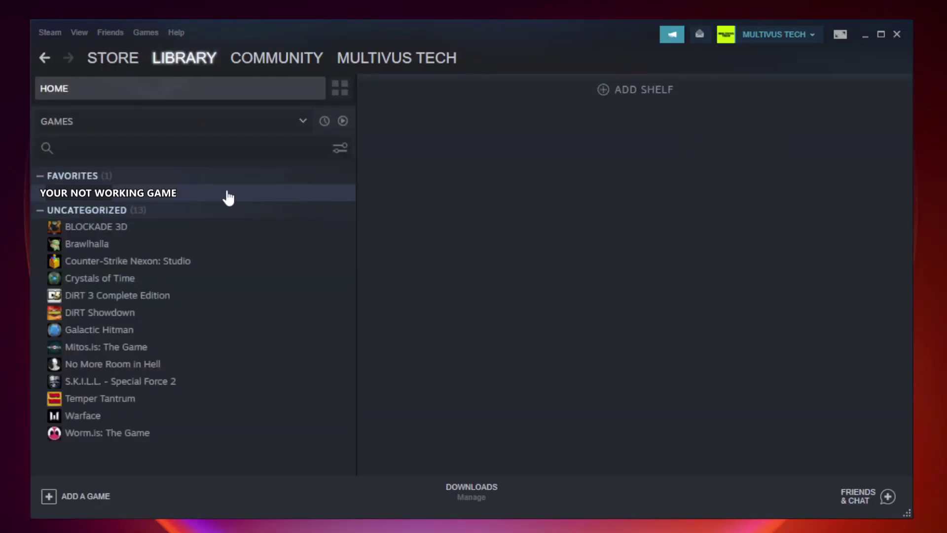
{"action": "left_click", "coordinate": [206, 197]}
{"action": "right_click", "coordinate": [206, 197]}
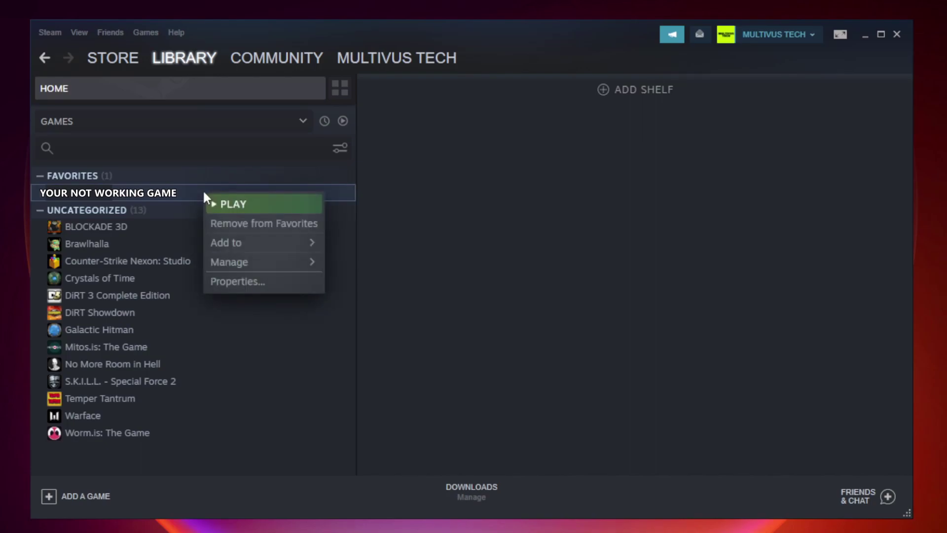
{"action": "left_click", "coordinate": [261, 283]}
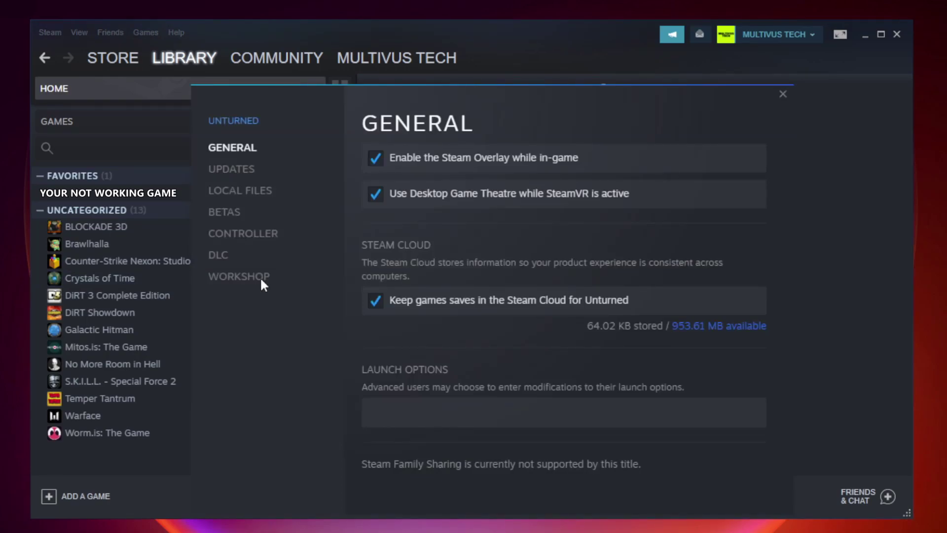
- Under Local Files, verify the integrity of the game files so all 9192 validate
{"action": "left_click", "coordinate": [250, 194]}
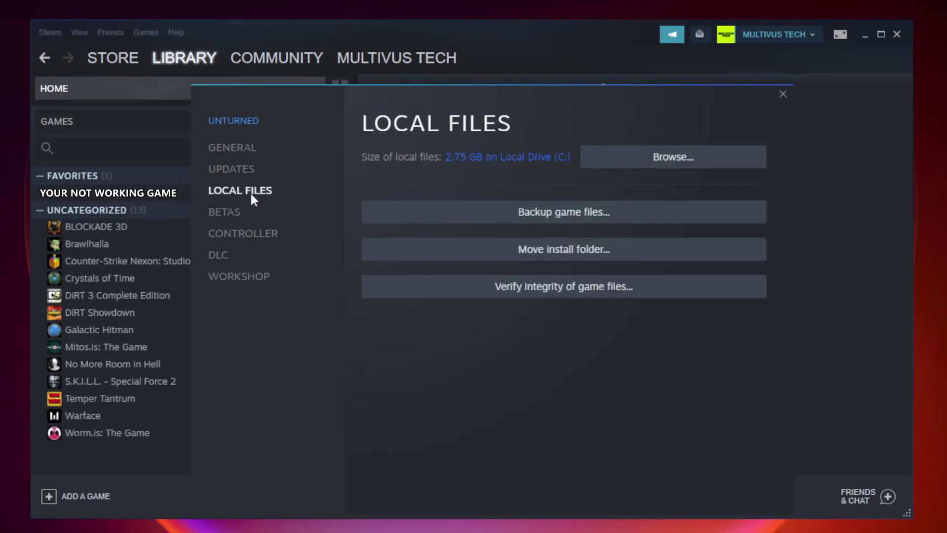
{"action": "left_click", "coordinate": [572, 289]}
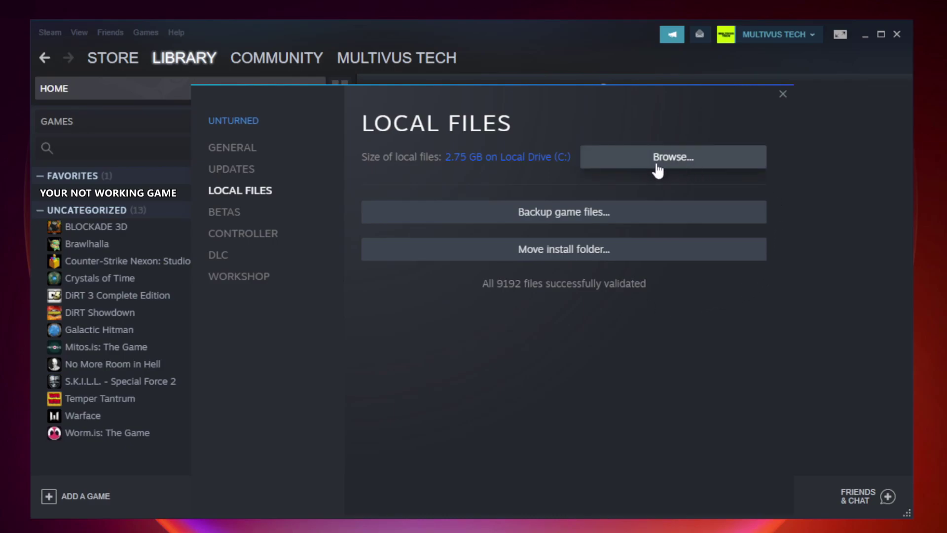
- Browse to the game's install folder and bring up Properties for the YOUR NOT WORKING GAME shortcut
{"action": "left_click", "coordinate": [678, 165]}
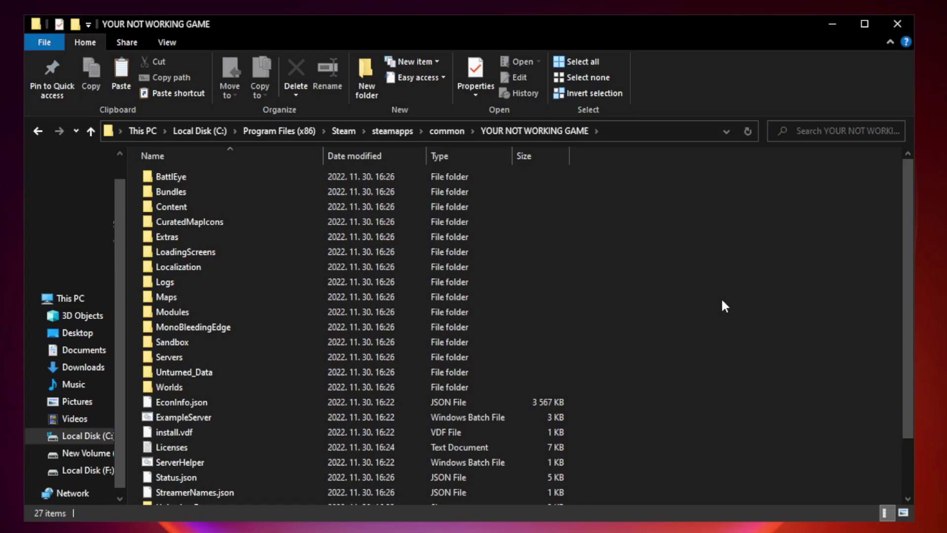
{"action": "left_click_drag", "start_coordinate": [908, 259], "coordinate": [909, 340]}
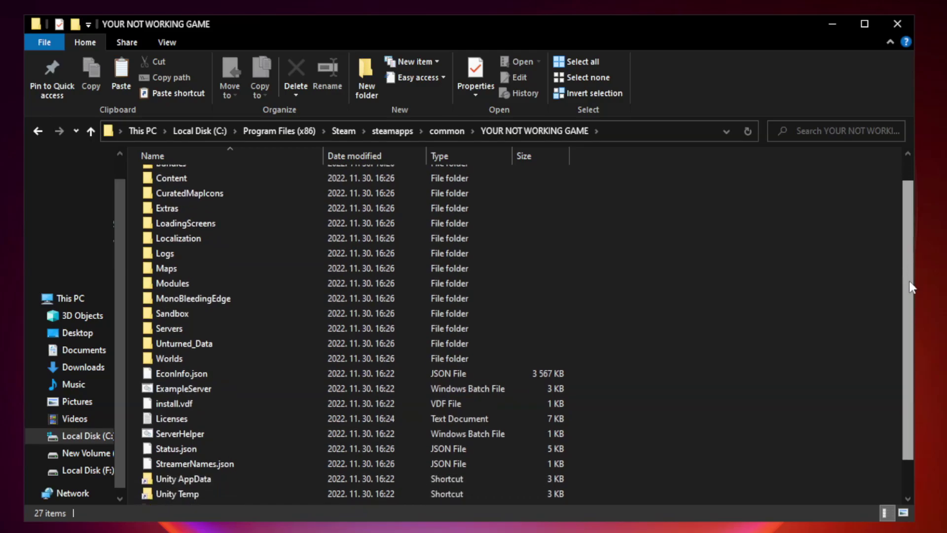
{"action": "left_click", "coordinate": [375, 497]}
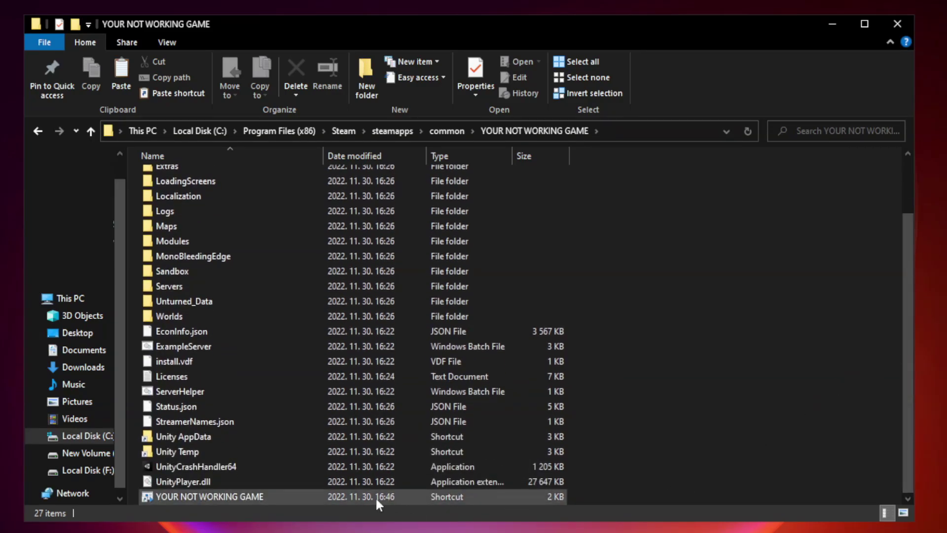
{"action": "right_click", "coordinate": [320, 500]}
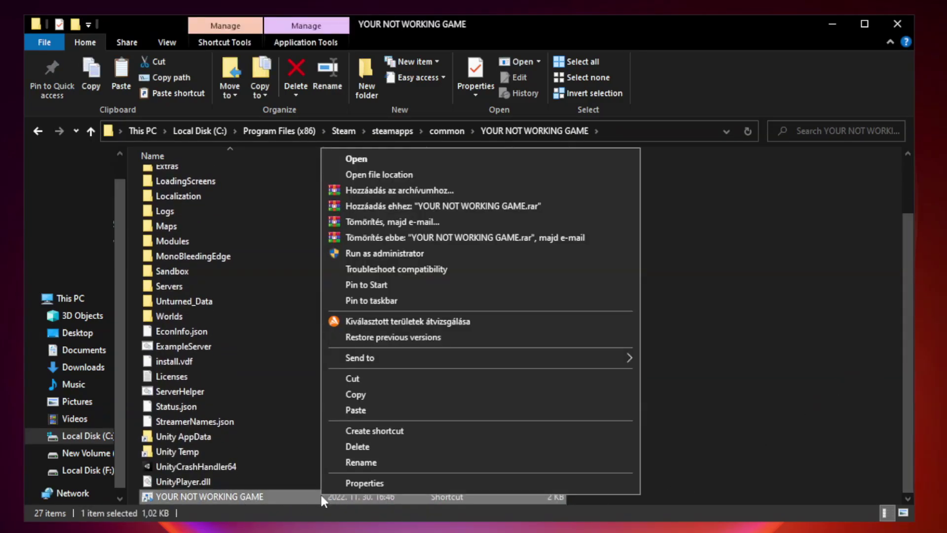
{"action": "left_click", "coordinate": [476, 479]}
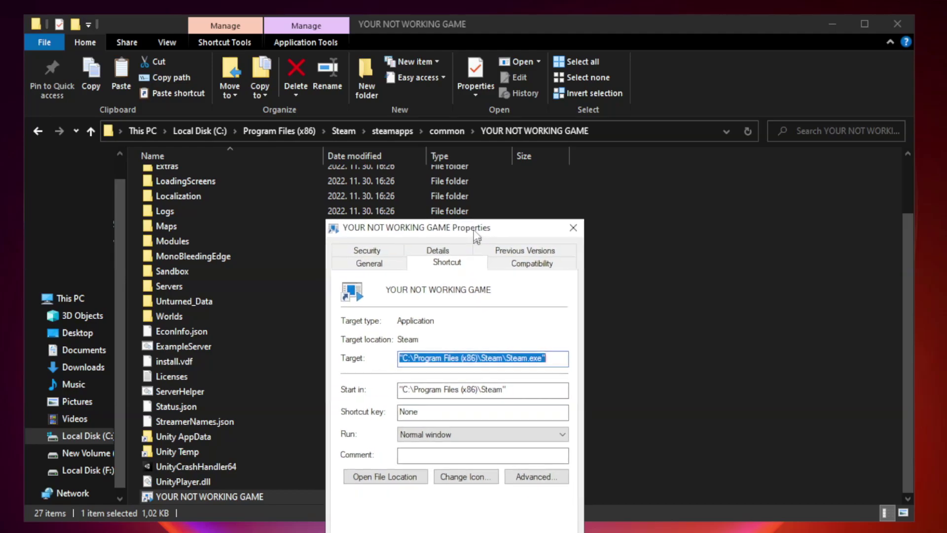
- Enable Windows 8 compatibility mode, Disable fullscreen optimizations and Run as administrator, then apply and confirm
{"action": "left_click_drag", "start_coordinate": [471, 256], "coordinate": [469, 107]}
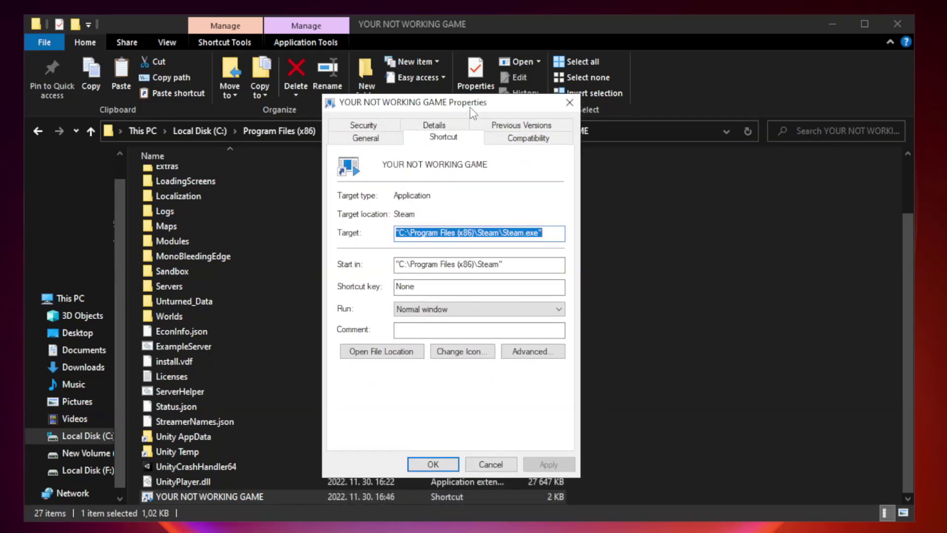
{"action": "left_click", "coordinate": [526, 139]}
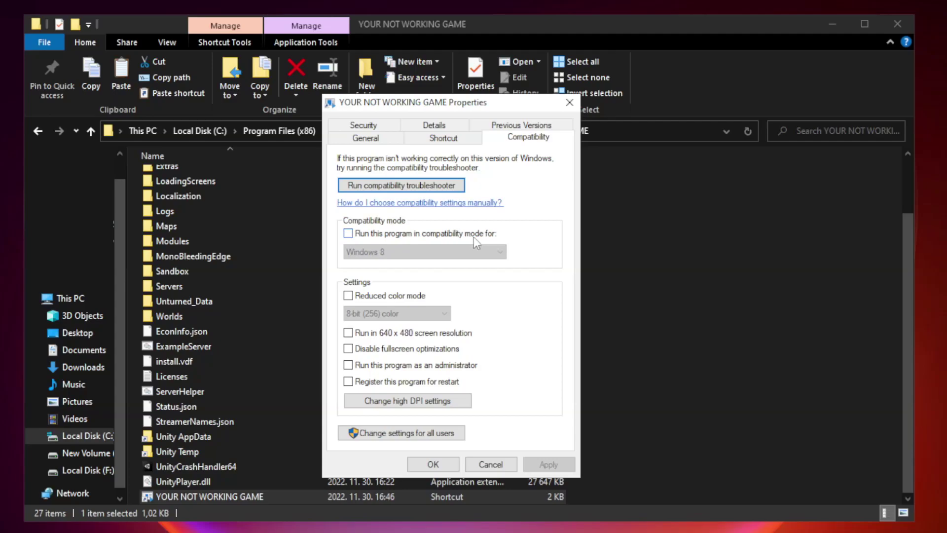
{"action": "left_click", "coordinate": [378, 235]}
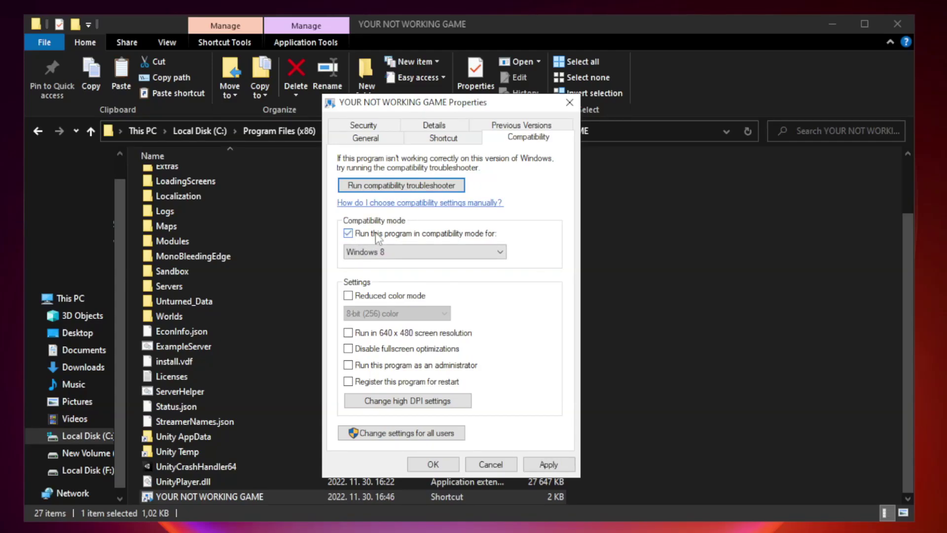
{"action": "left_click", "coordinate": [404, 252]}
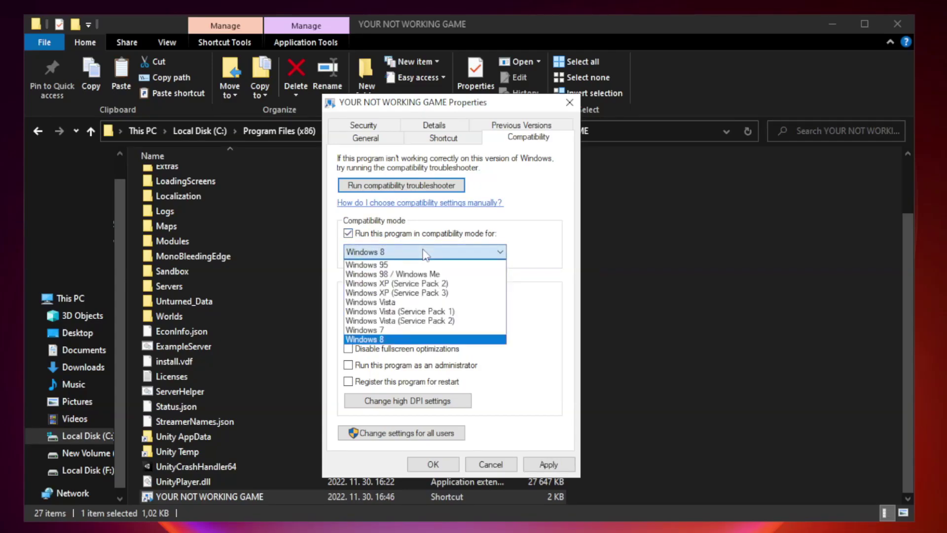
{"action": "left_click", "coordinate": [402, 340]}
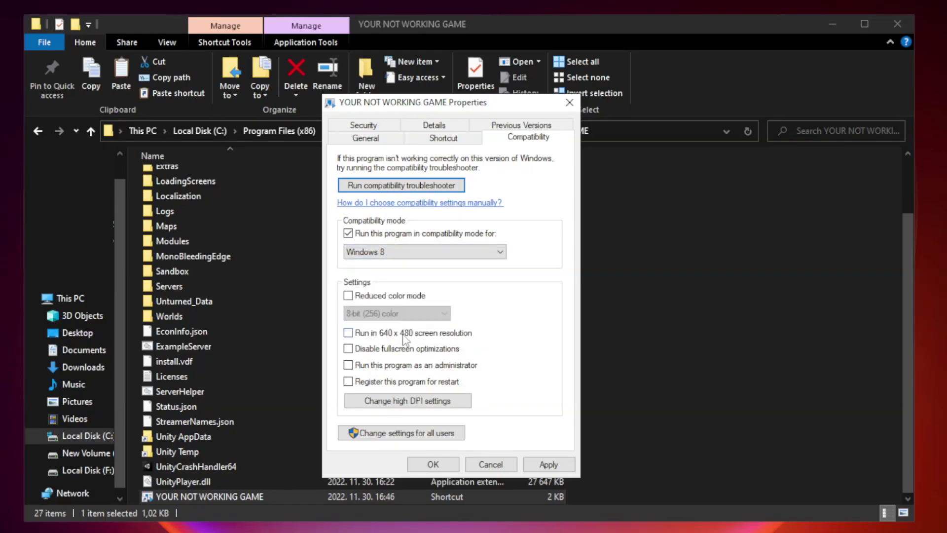
{"action": "left_click", "coordinate": [370, 354]}
{"action": "left_click", "coordinate": [374, 372]}
{"action": "left_click", "coordinate": [548, 464]}
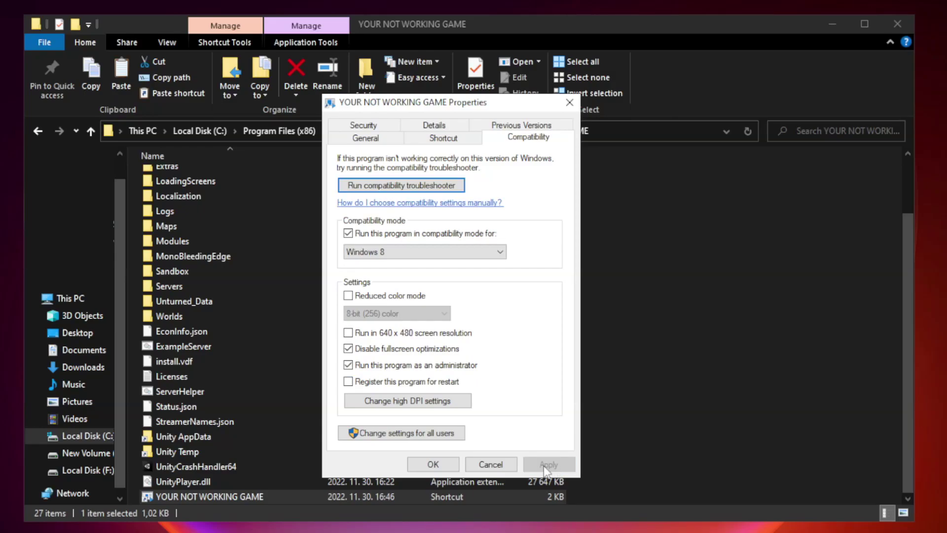
{"action": "left_click", "coordinate": [432, 465]}
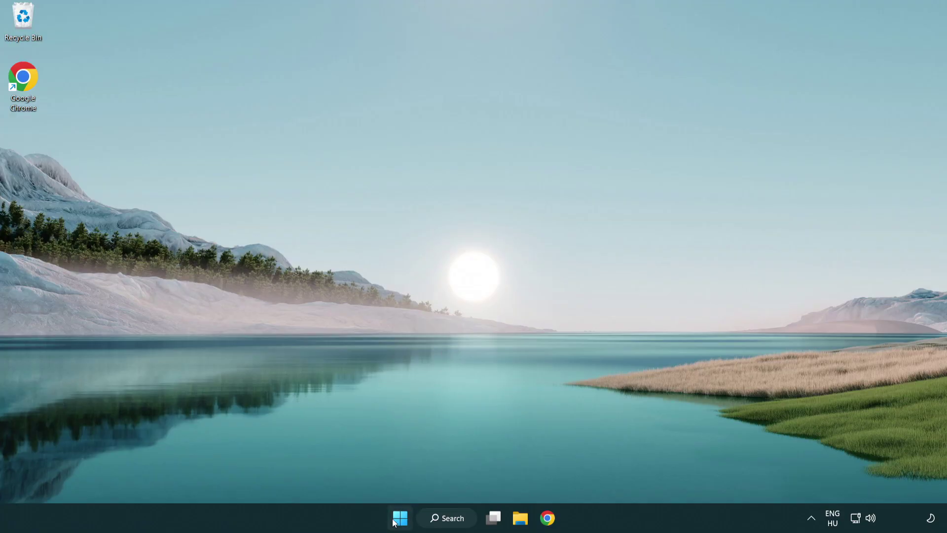
- Launch Task Manager from the Start button menu and switch to its Startup apps list
{"action": "right_click", "coordinate": [399, 518]}
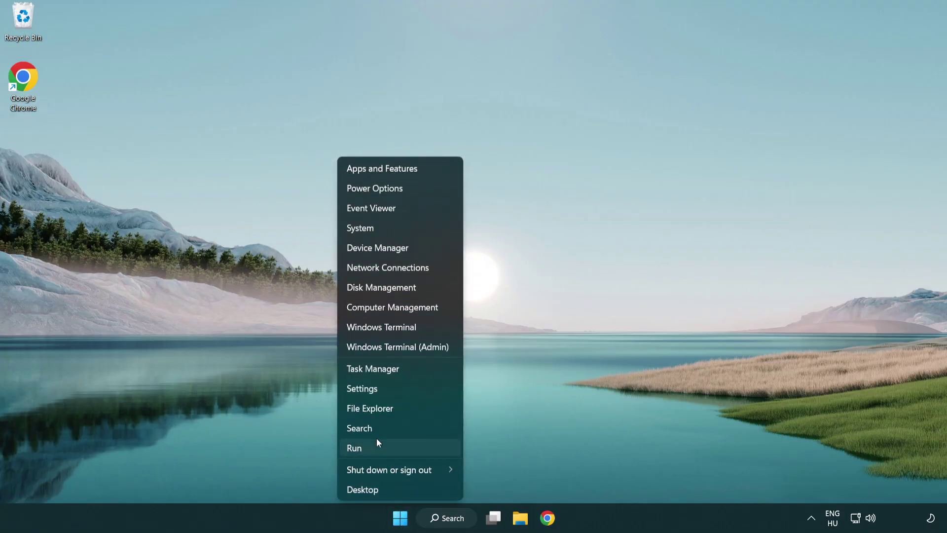
{"action": "left_click", "coordinate": [418, 370]}
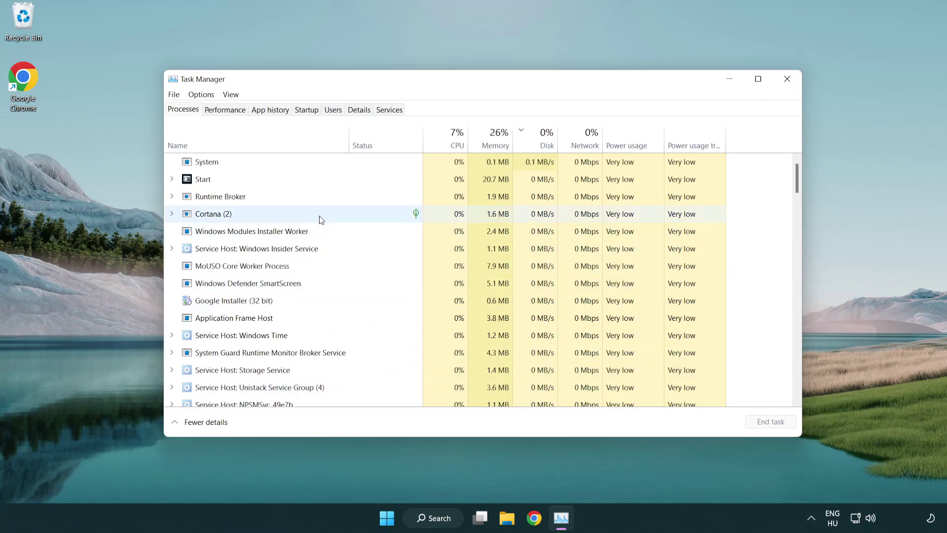
{"action": "left_click", "coordinate": [307, 110]}
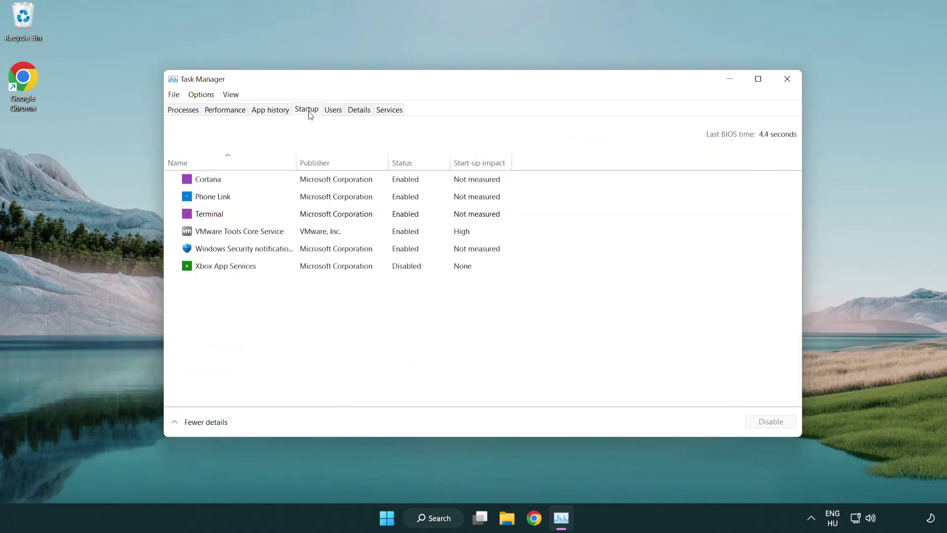
- Disable Terminal, Phone Link, Cortana and Windows Security notifications at startup, then close Task Manager
{"action": "left_click", "coordinate": [310, 214]}
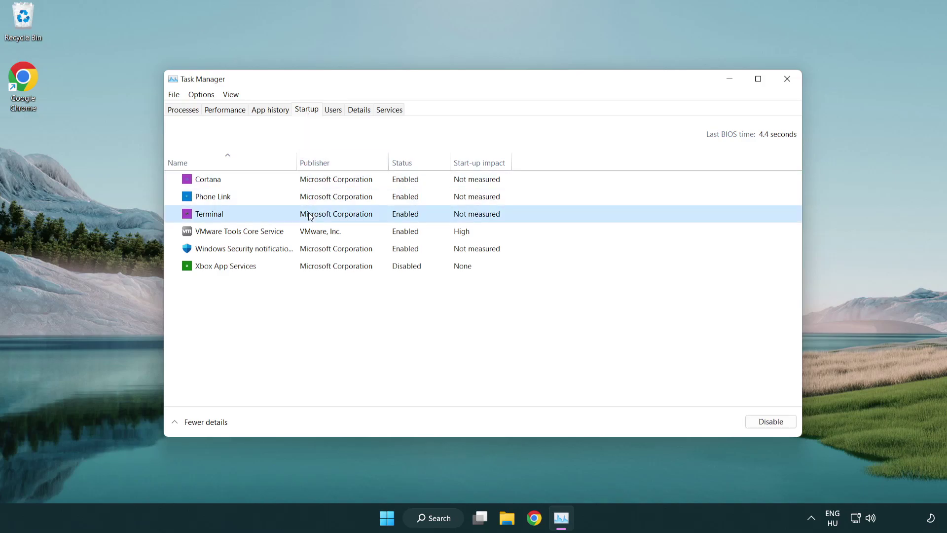
{"action": "left_click", "coordinate": [771, 422]}
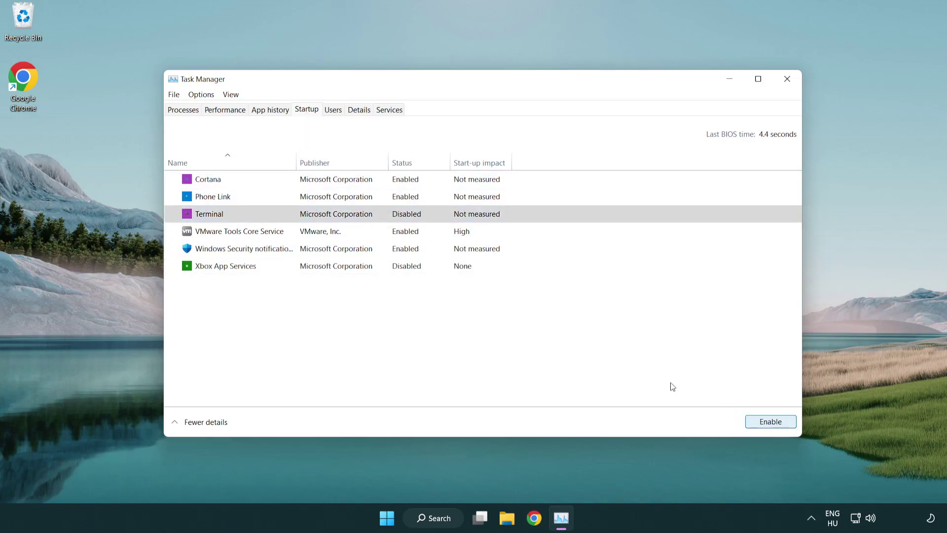
{"action": "left_click", "coordinate": [397, 197]}
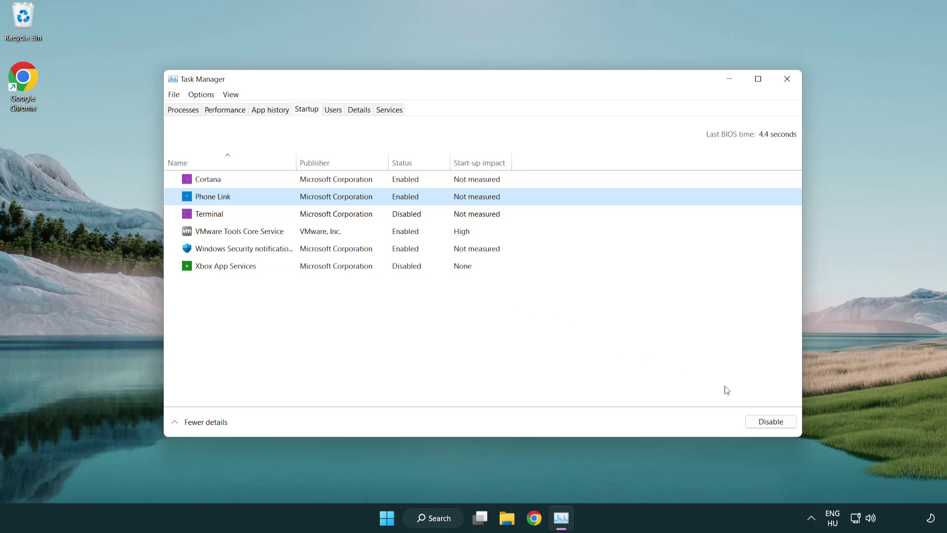
{"action": "left_click", "coordinate": [771, 421]}
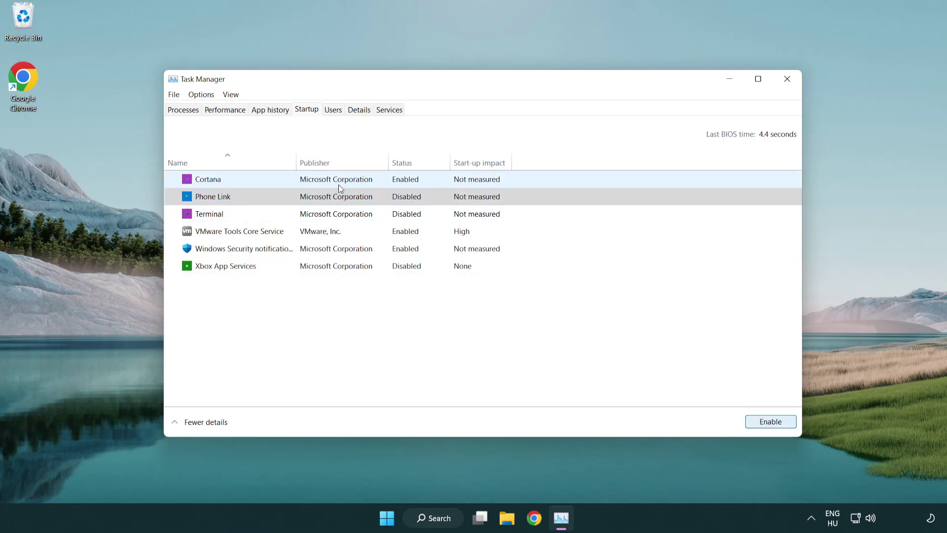
{"action": "left_click", "coordinate": [338, 182]}
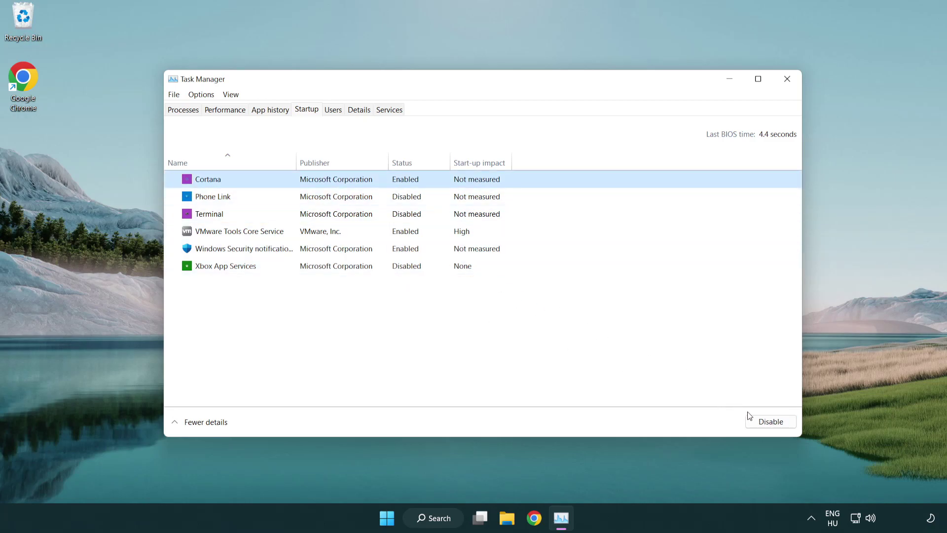
{"action": "left_click", "coordinate": [771, 420]}
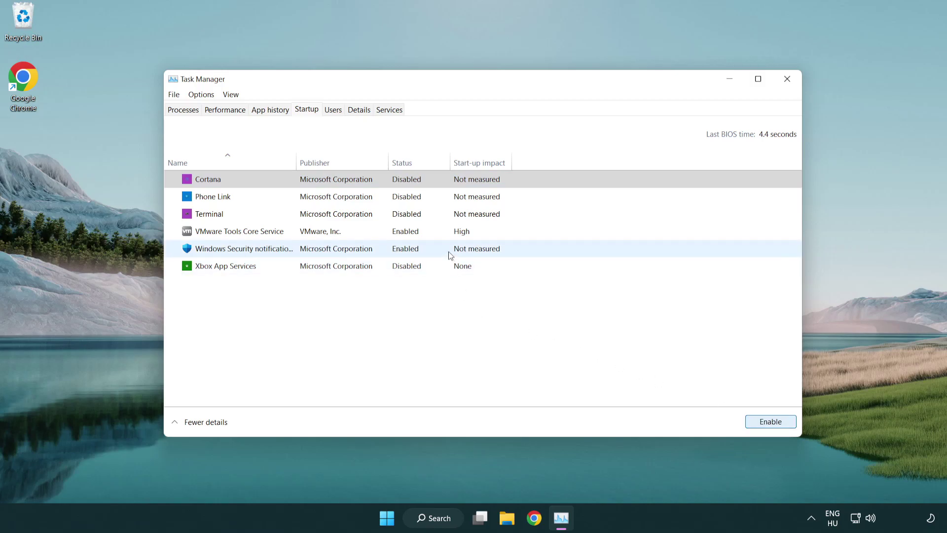
{"action": "left_click", "coordinate": [449, 254]}
{"action": "left_click", "coordinate": [770, 422]}
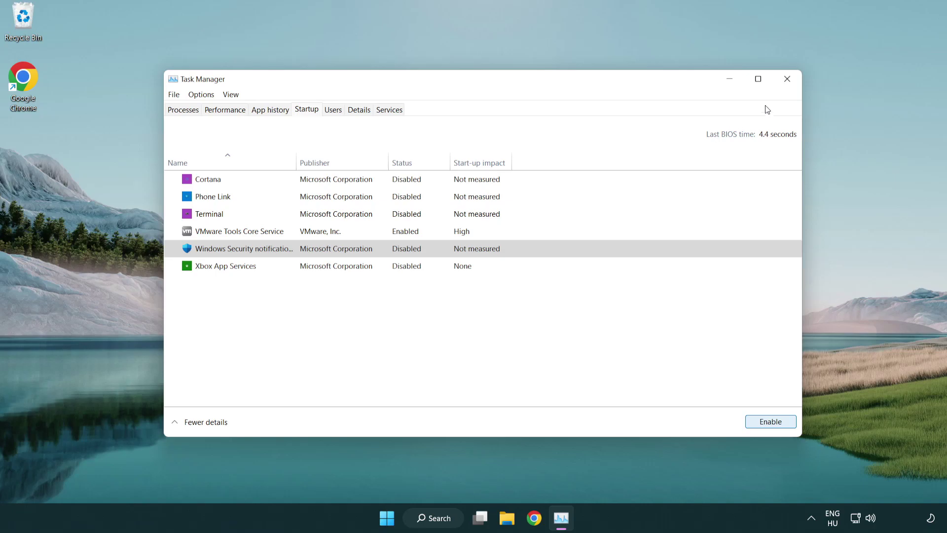
{"action": "left_click", "coordinate": [788, 79]}
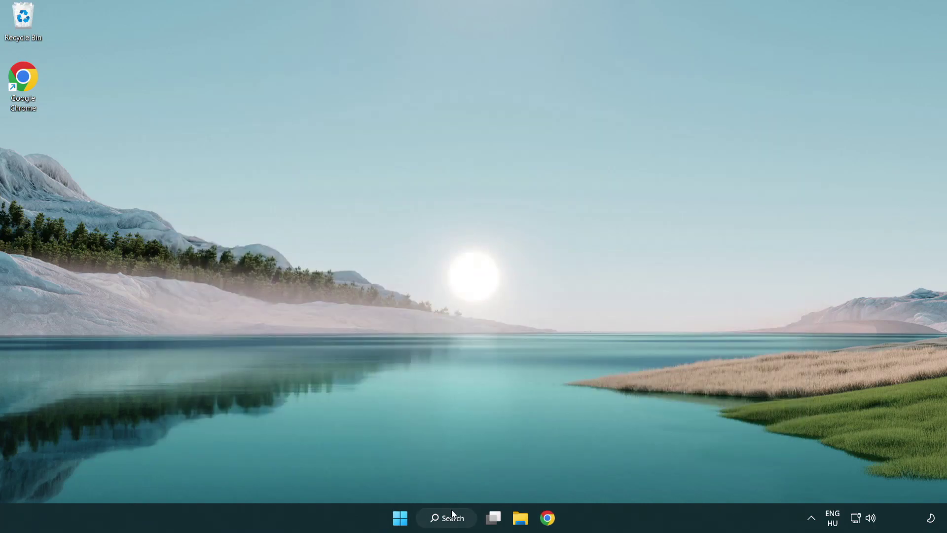
- Search the taskbar for 'security' and launch the Windows Security app
{"action": "left_click", "coordinate": [453, 518]}
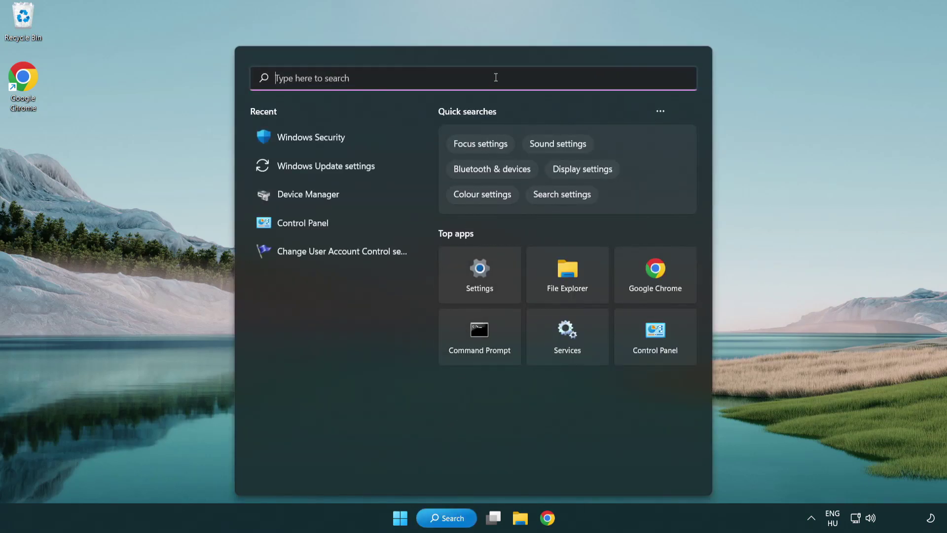
{"action": "type", "text": "securi"}
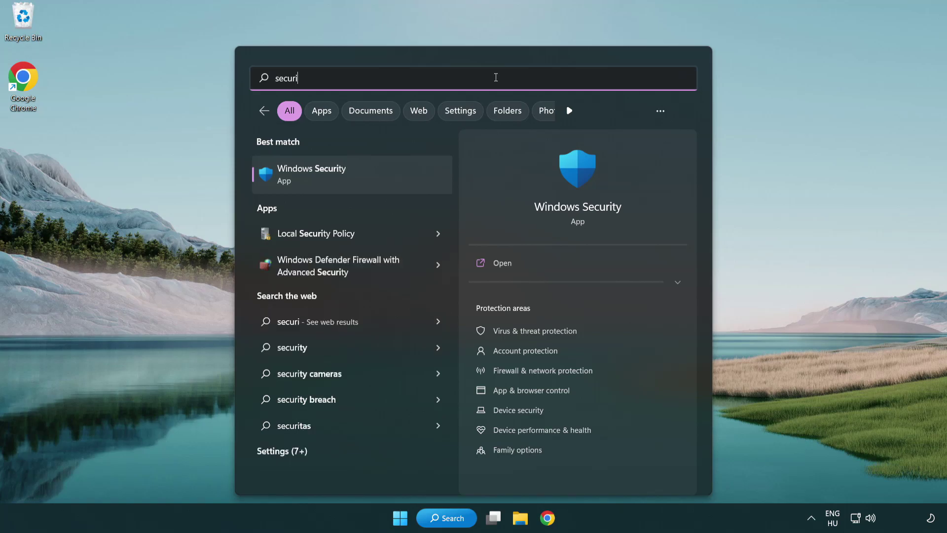
{"action": "type", "text": "ty"}
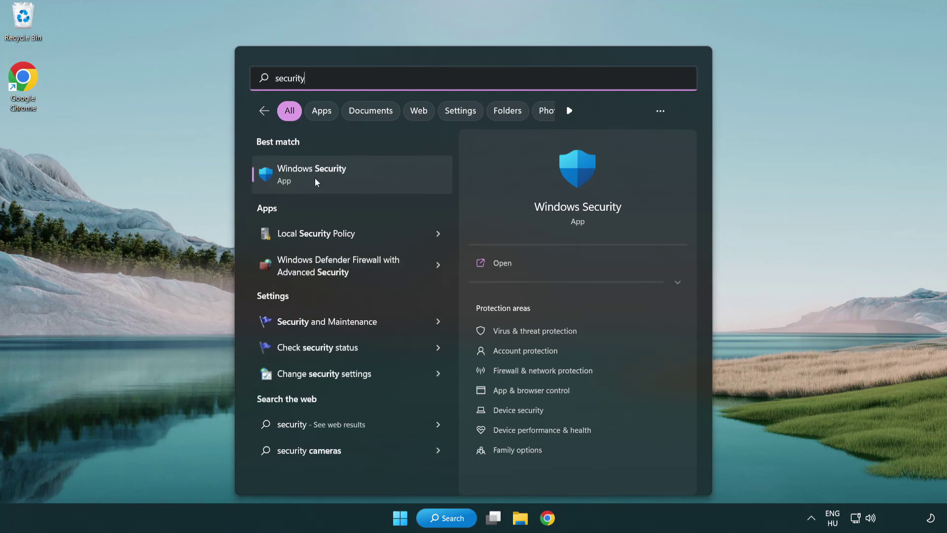
{"action": "left_click", "coordinate": [387, 178]}
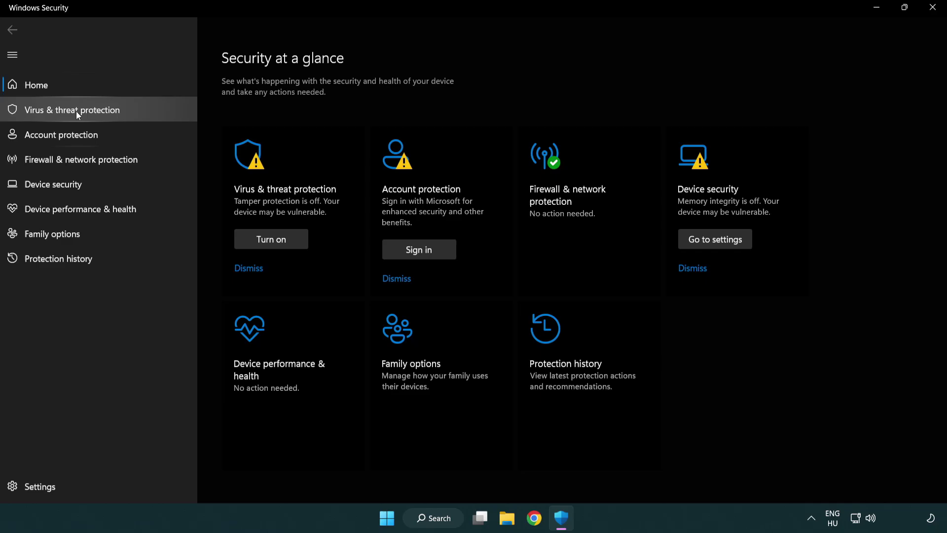
- Reach the Defender Antivirus Exclusions page via Virus & threat protection settings
{"action": "left_click", "coordinate": [143, 109]}
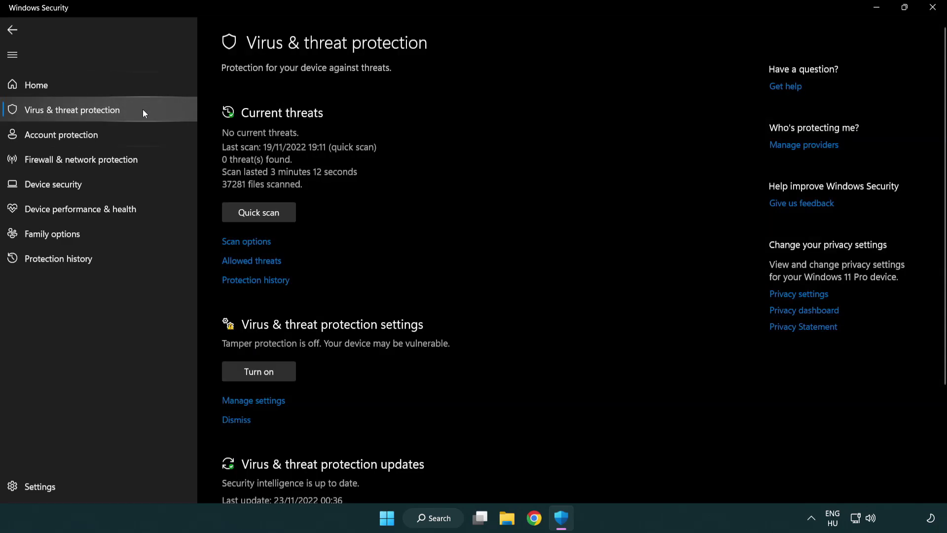
{"action": "scroll", "coordinate": [273, 202], "scroll_direction": "down", "scroll_amount": 2}
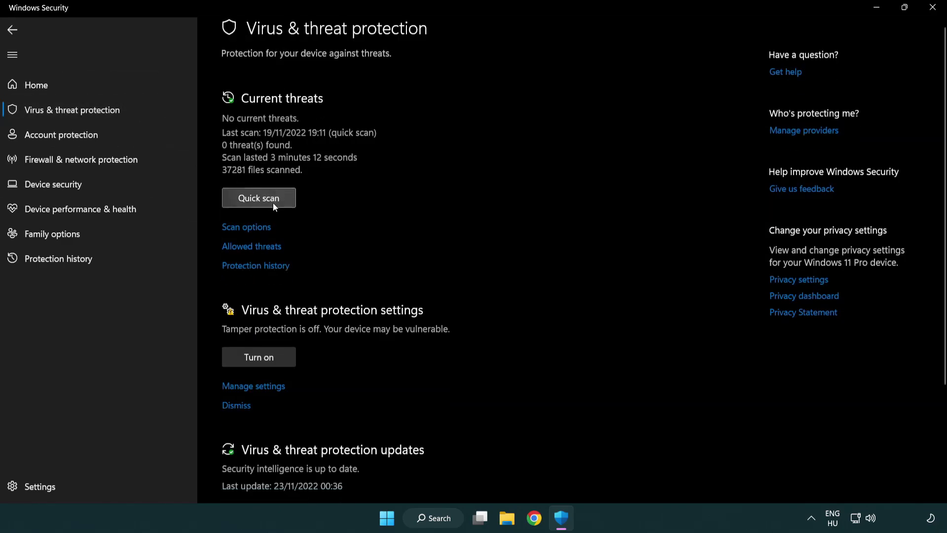
{"action": "scroll", "coordinate": [279, 300], "scroll_direction": "down", "scroll_amount": 2}
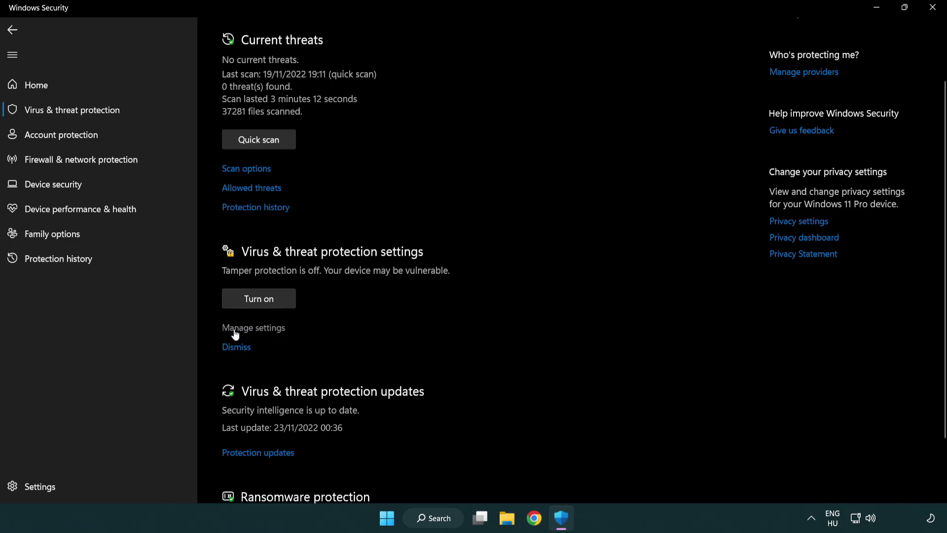
{"action": "left_click", "coordinate": [251, 327]}
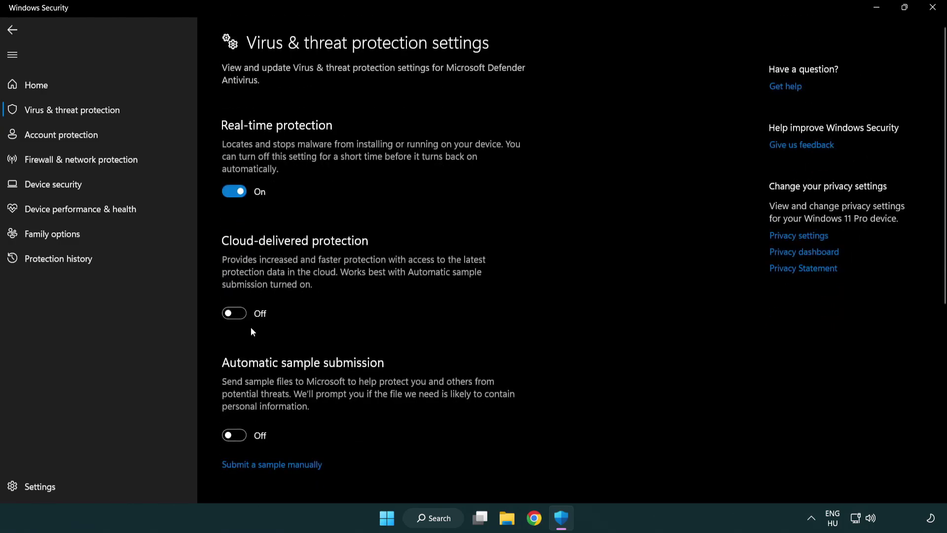
{"action": "scroll", "coordinate": [251, 327], "scroll_direction": "down", "scroll_amount": 2}
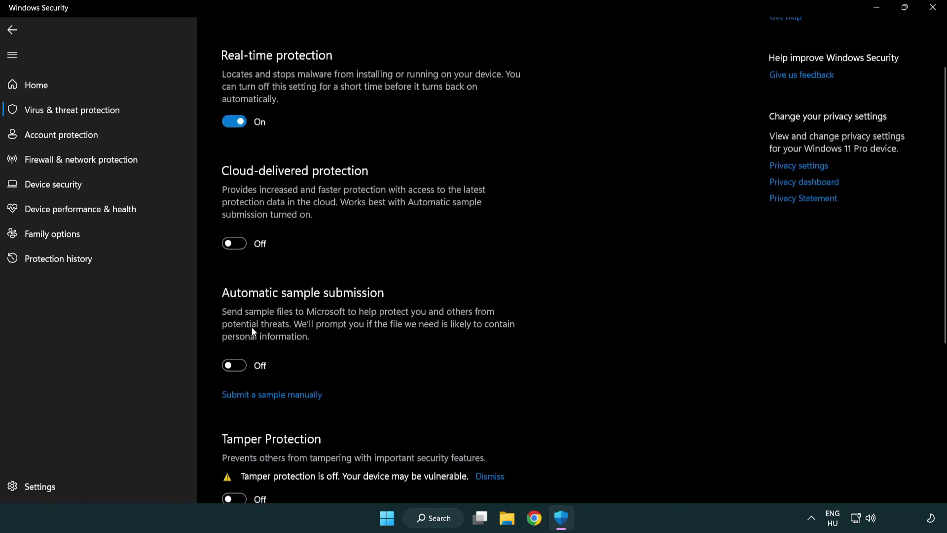
{"action": "scroll", "coordinate": [251, 327], "scroll_direction": "down", "scroll_amount": 1}
{"action": "scroll", "coordinate": [252, 328], "scroll_direction": "down", "scroll_amount": 2}
{"action": "scroll", "coordinate": [252, 327], "scroll_direction": "down", "scroll_amount": 2}
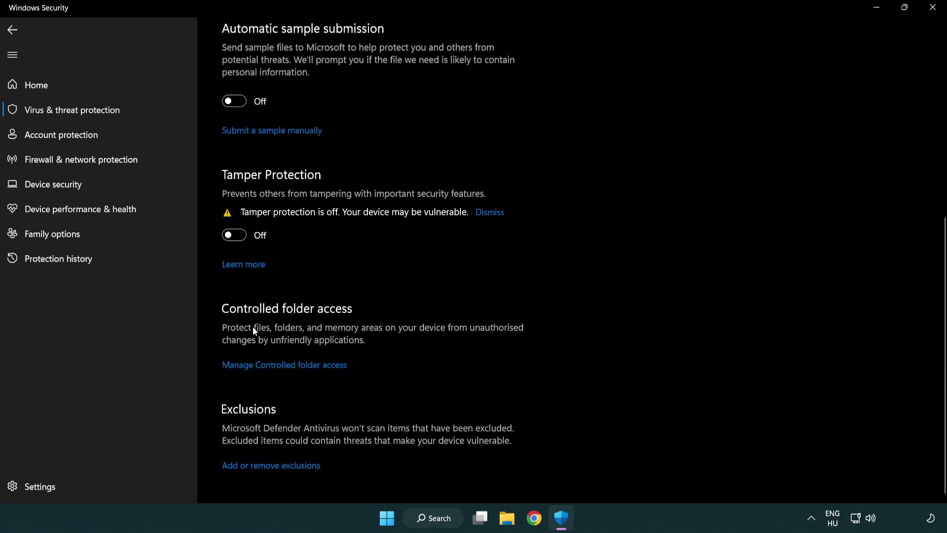
{"action": "left_click", "coordinate": [274, 468]}
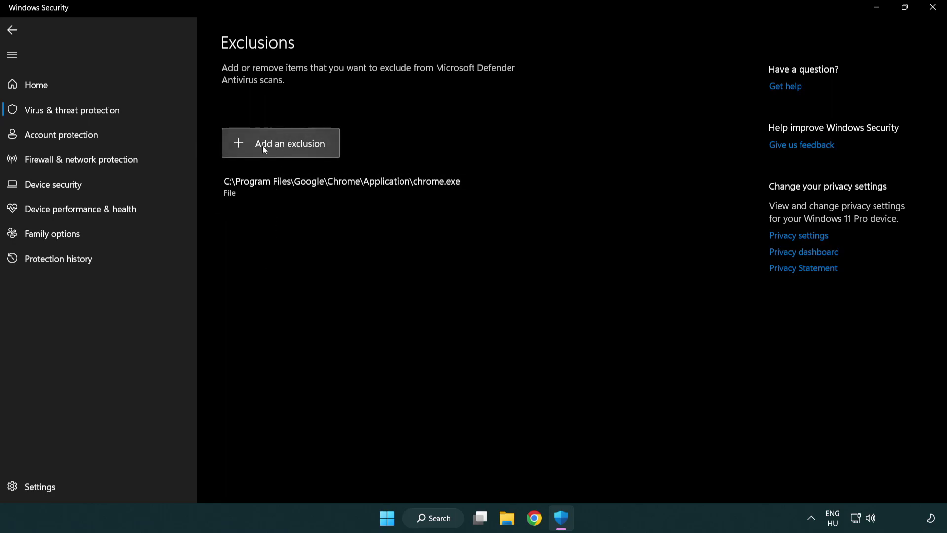
- Start a File exclusion and browse to C:\Program Files (x86)
{"action": "left_click", "coordinate": [283, 144]}
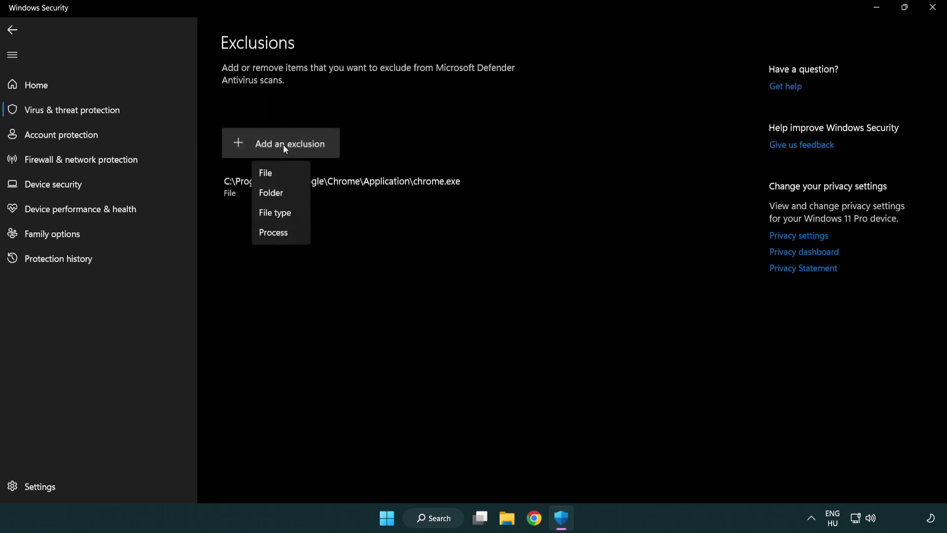
{"action": "left_click", "coordinate": [285, 174]}
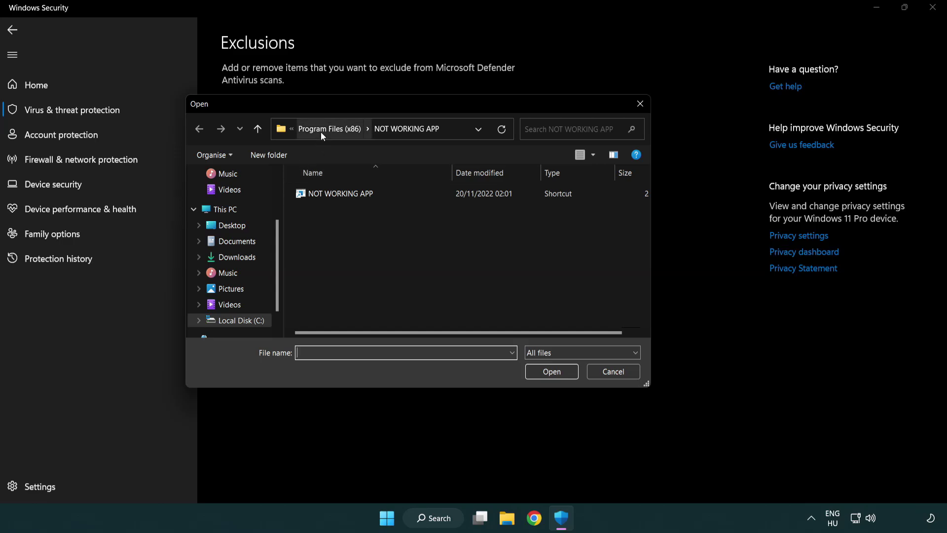
{"action": "left_click", "coordinate": [320, 131]}
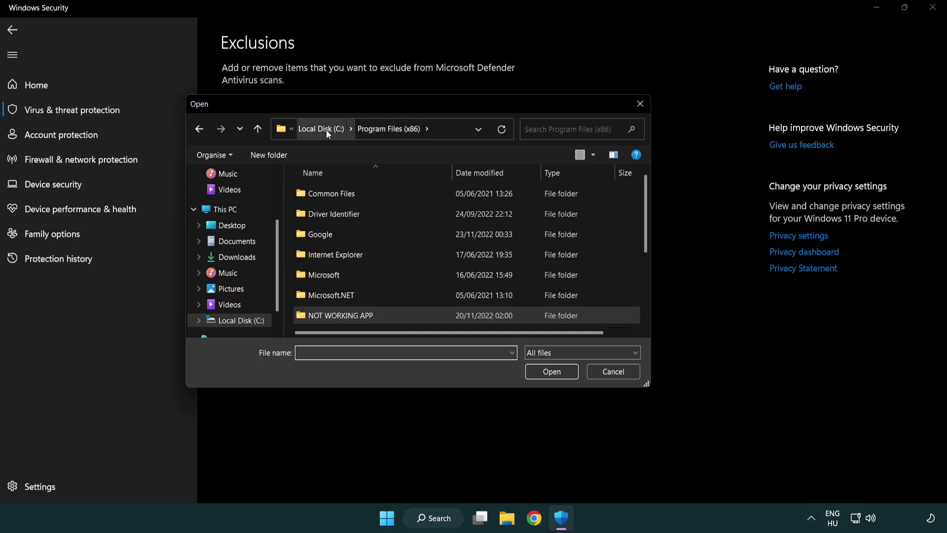
{"action": "left_click", "coordinate": [321, 129]}
{"action": "left_click", "coordinate": [320, 129]}
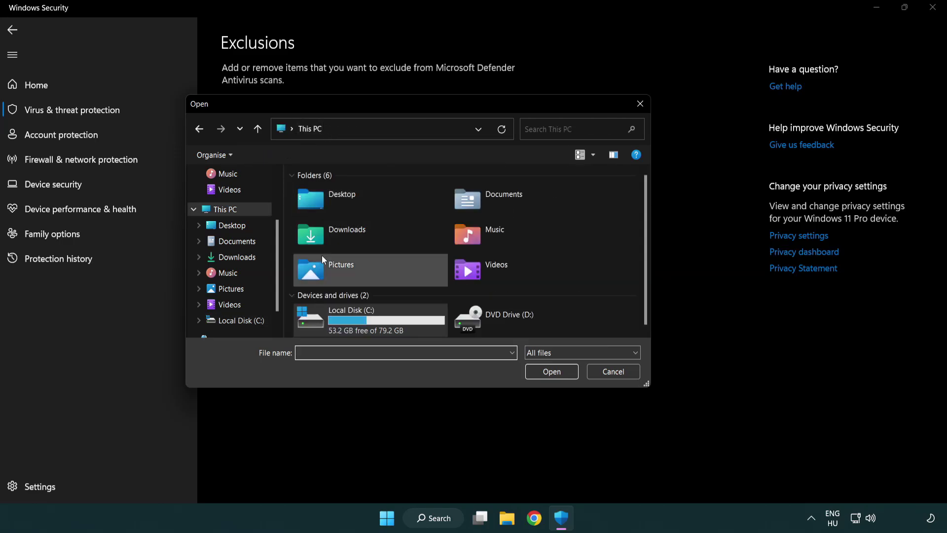
{"action": "double_click", "coordinate": [346, 322]}
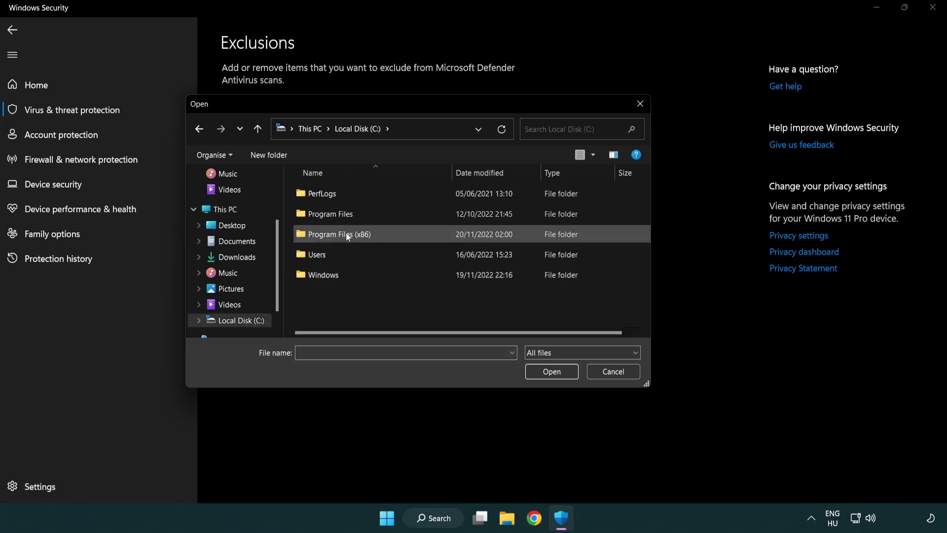
{"action": "double_click", "coordinate": [345, 234]}
- Select the NOT WORKING APP shortcut as the exclusion, then close Windows Security
{"action": "left_click", "coordinate": [350, 316]}
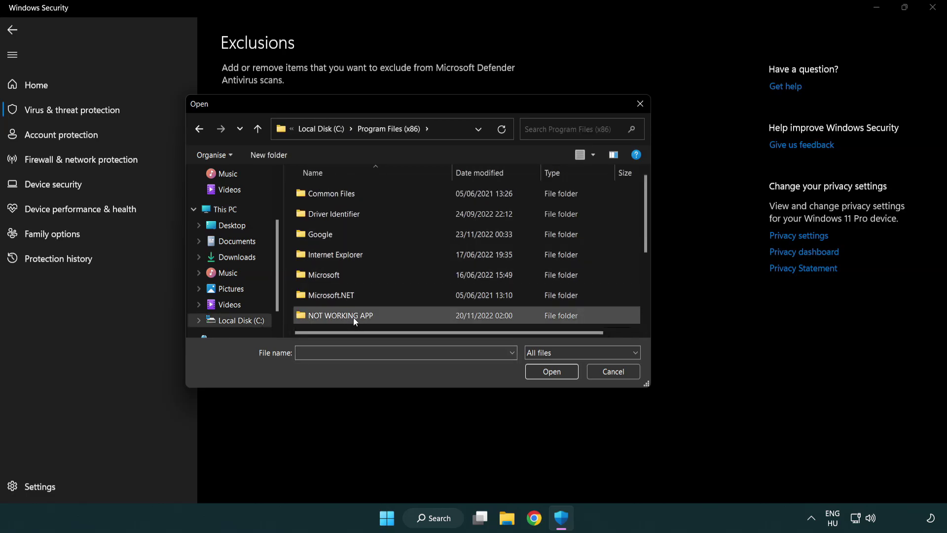
{"action": "double_click", "coordinate": [353, 318]}
{"action": "left_click", "coordinate": [334, 194]}
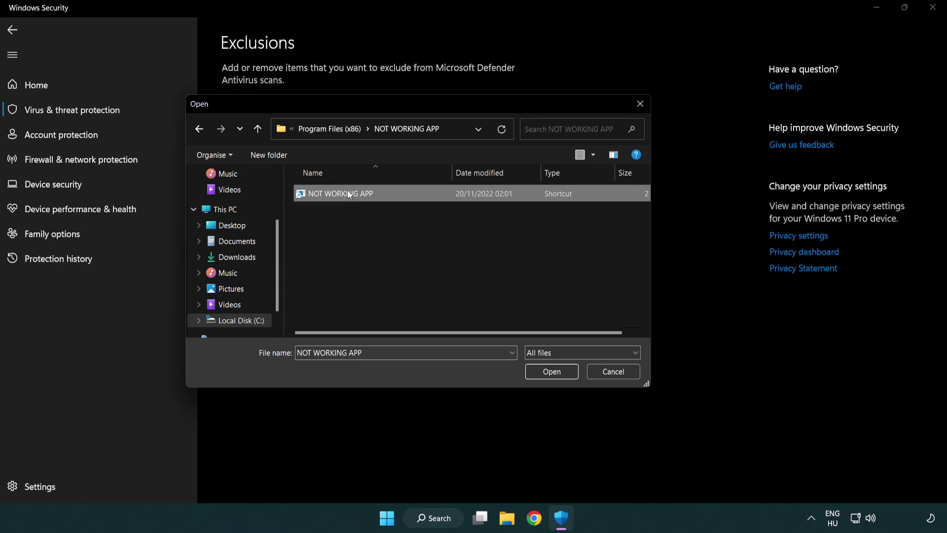
{"action": "left_click", "coordinate": [549, 375]}
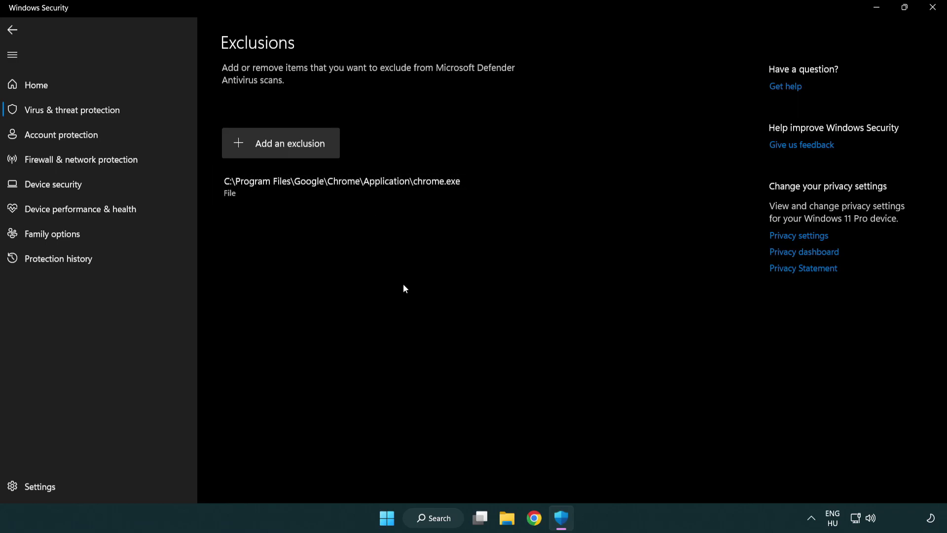
{"action": "left_click", "coordinate": [935, 9]}
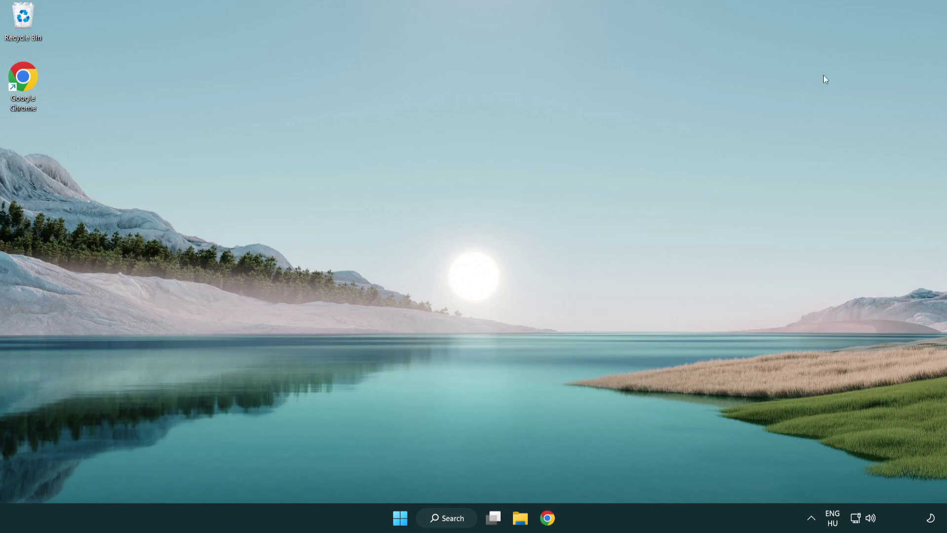
- Show the Start menu power options with Restart available
{"action": "left_click", "coordinate": [400, 517]}
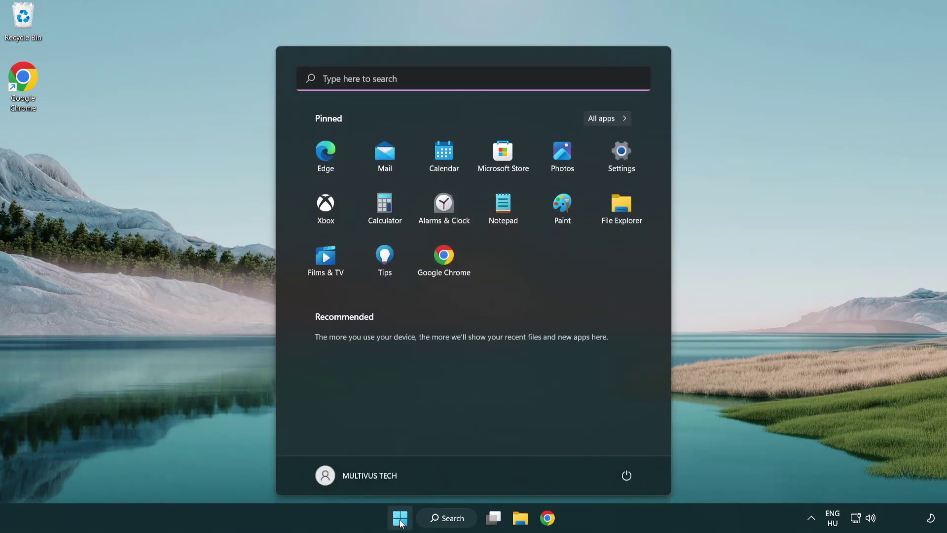
{"action": "left_click", "coordinate": [631, 472]}
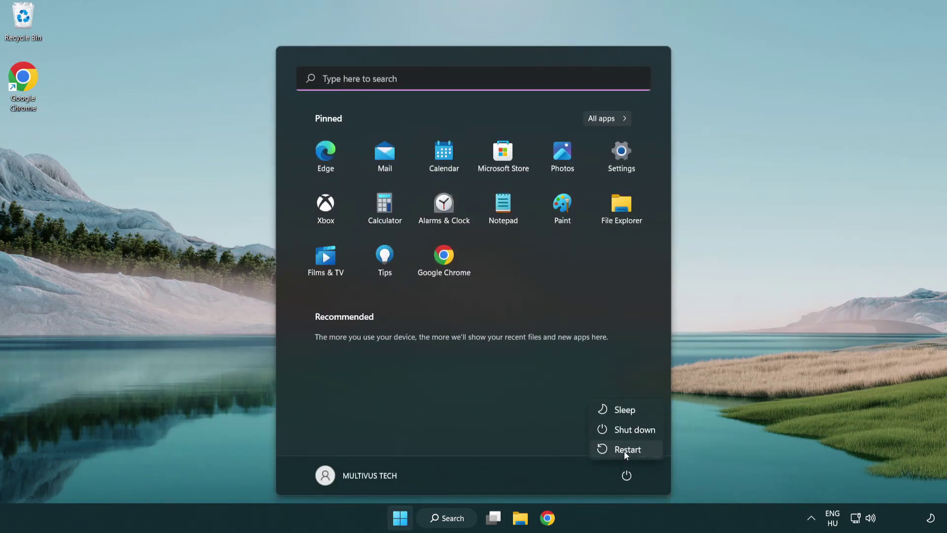